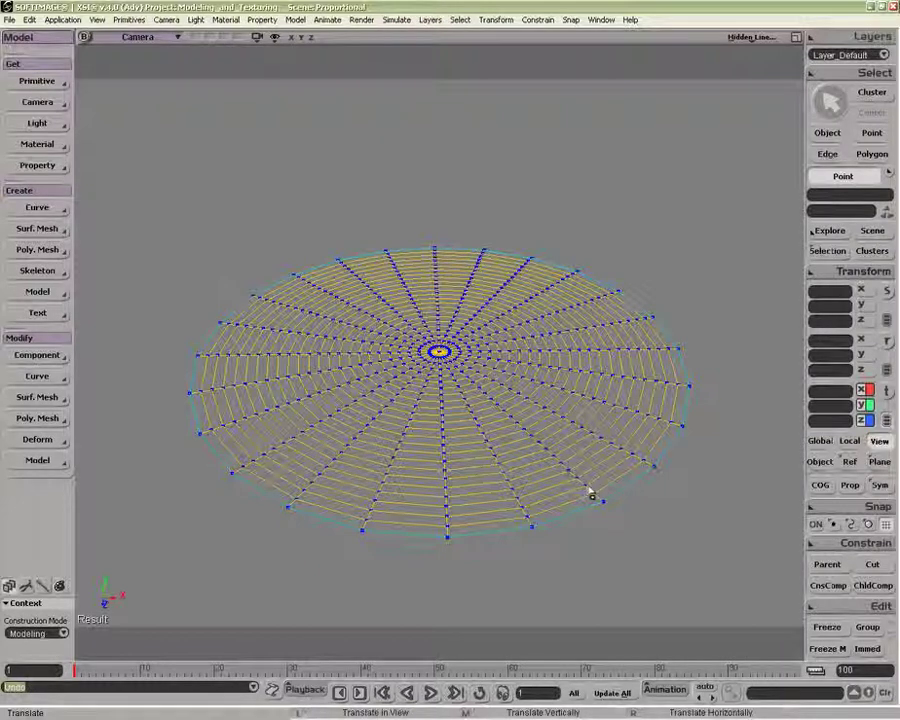
# Step: Undo a trial pull of a single point near the disc's front edge and turn on proportional modification
pyautogui.moveTo(590, 489); pyautogui.dragTo(597, 398)
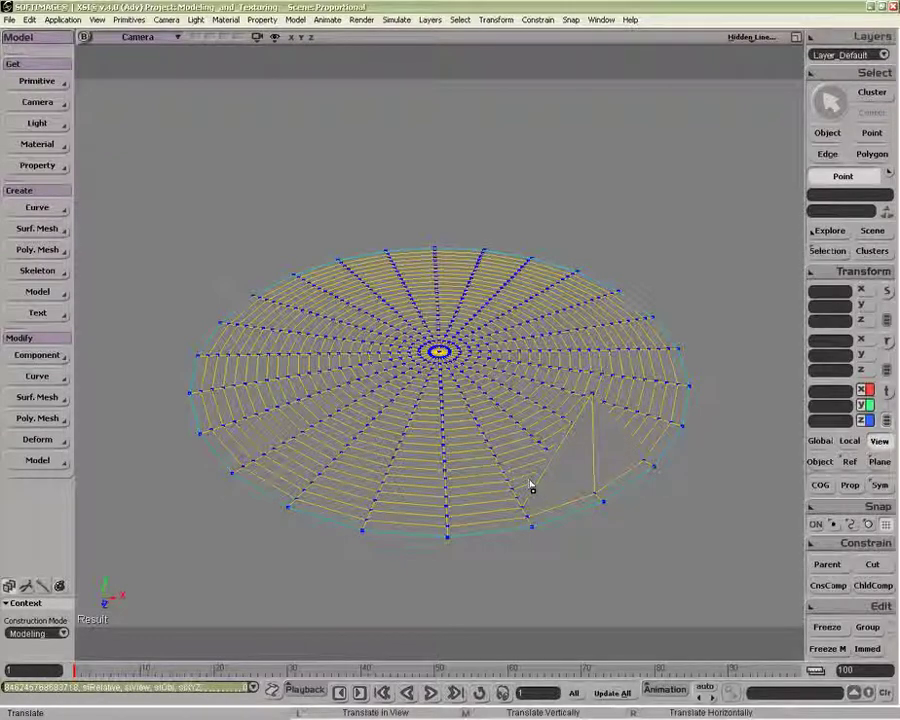
pyautogui.hotkey('ctrl', 'z')
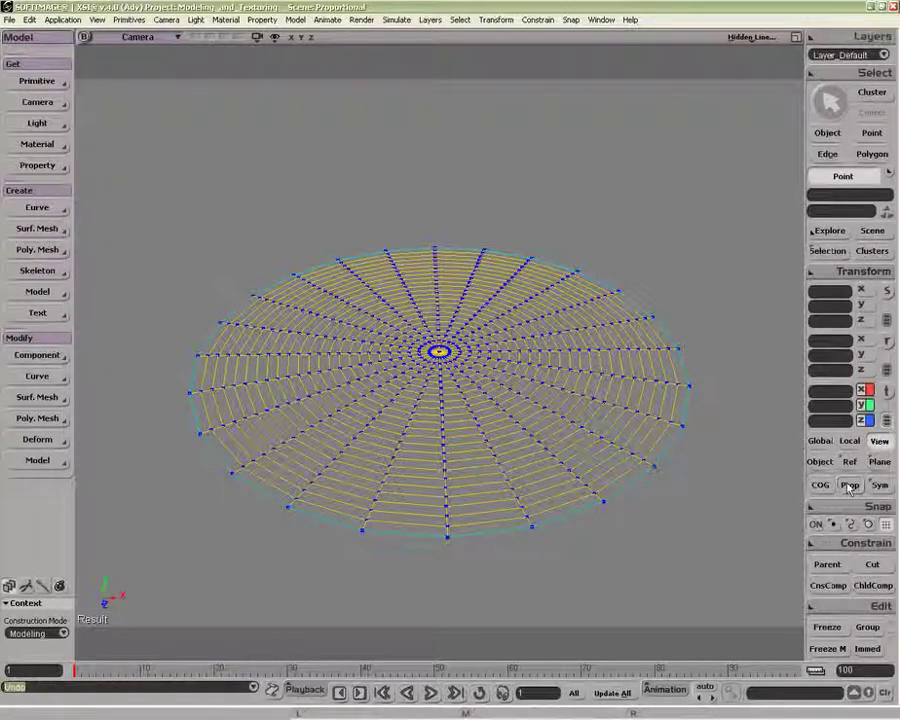
pyautogui.click(850, 485)
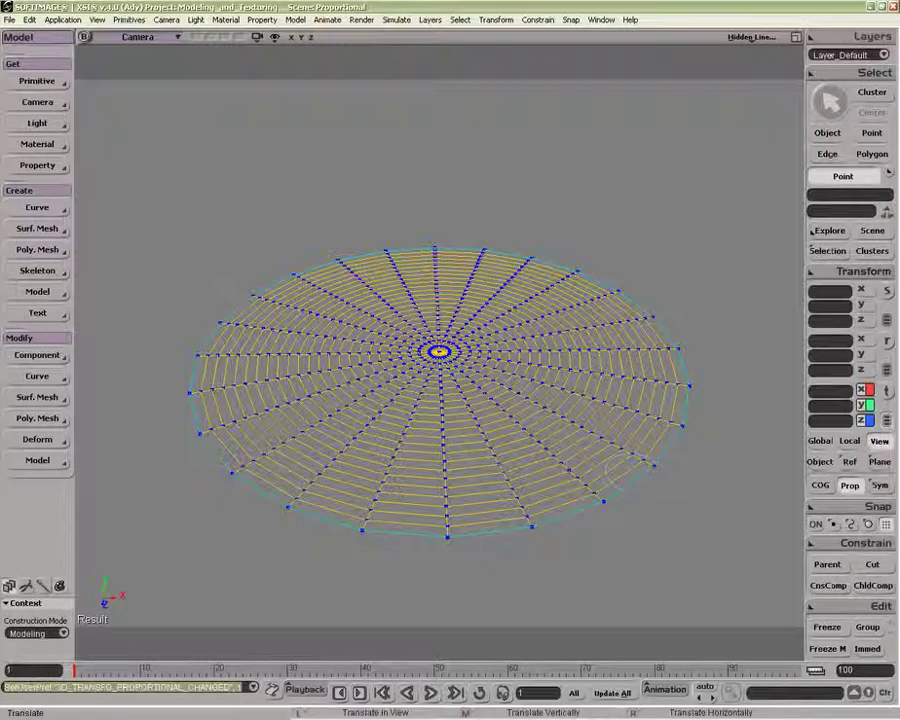
# Step: Try raising a point near the disc's front edge with proportional modification, undoing each trial move
pyautogui.click(574, 480)
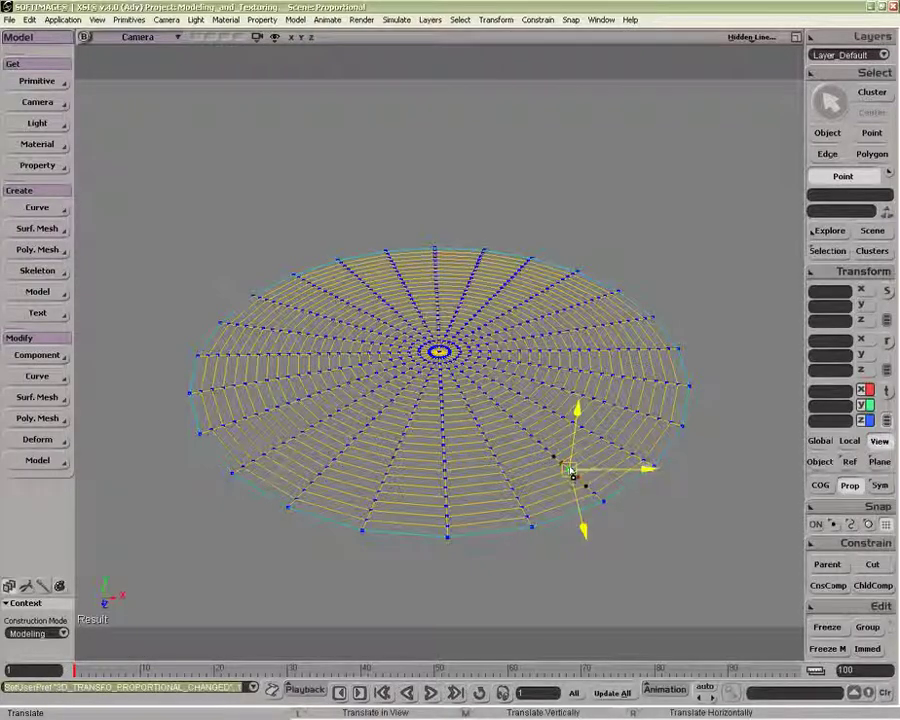
pyautogui.moveTo(569, 486); pyautogui.dragTo(568, 485)
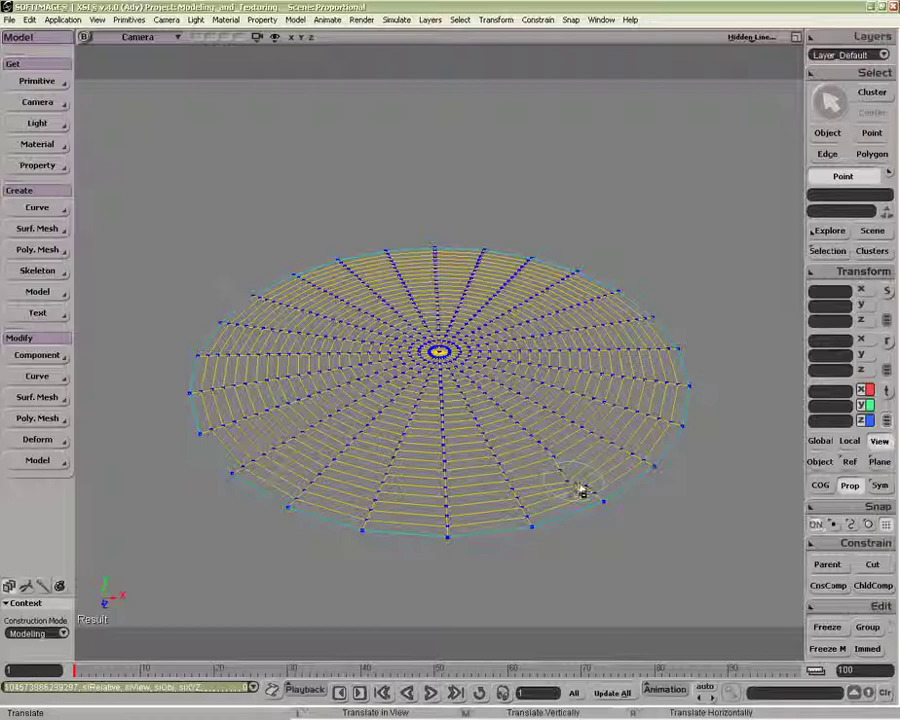
pyautogui.hotkey('ctrl', 'z')
pyautogui.click(575, 478)
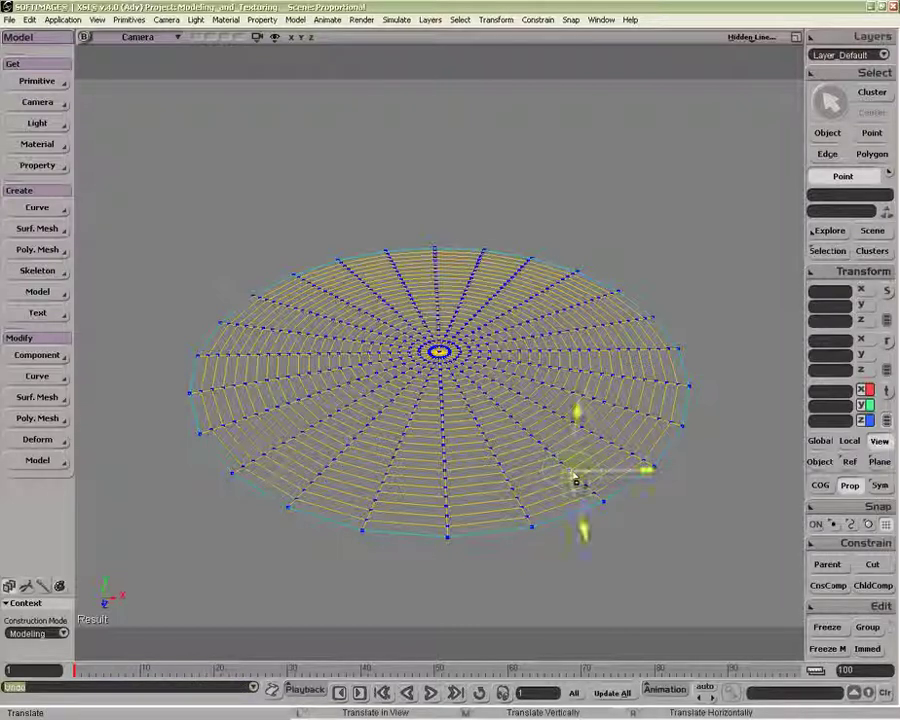
pyautogui.moveTo(584, 484); pyautogui.dragTo(589, 413)
pyautogui.hotkey('ctrl', 'z')
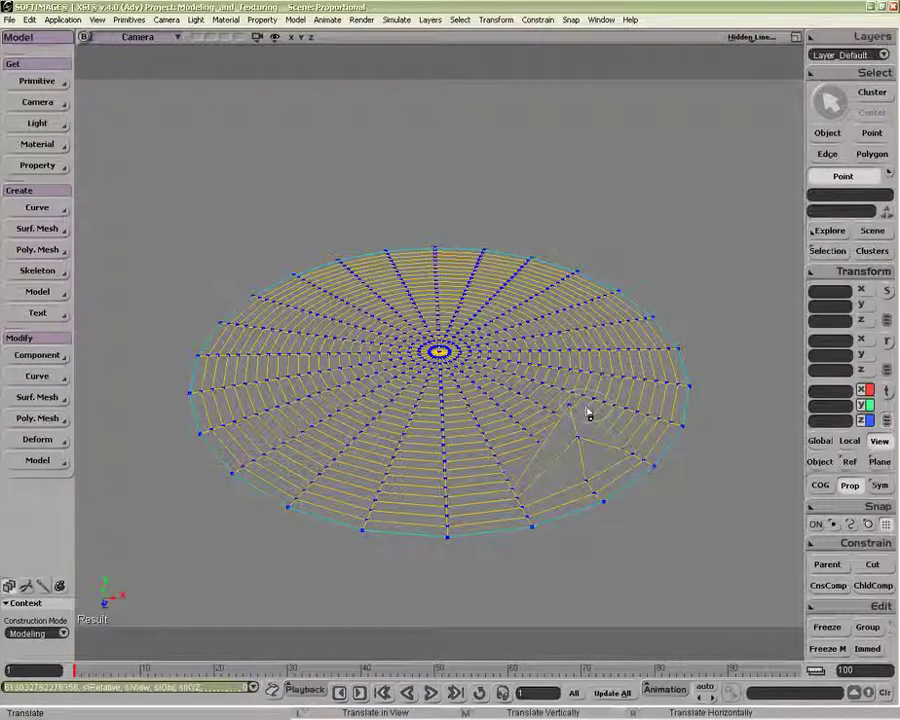
# Step: Enlarge the proportional distance, try raising the same point near the disc's edge, and undo the move
pyautogui.press('r')
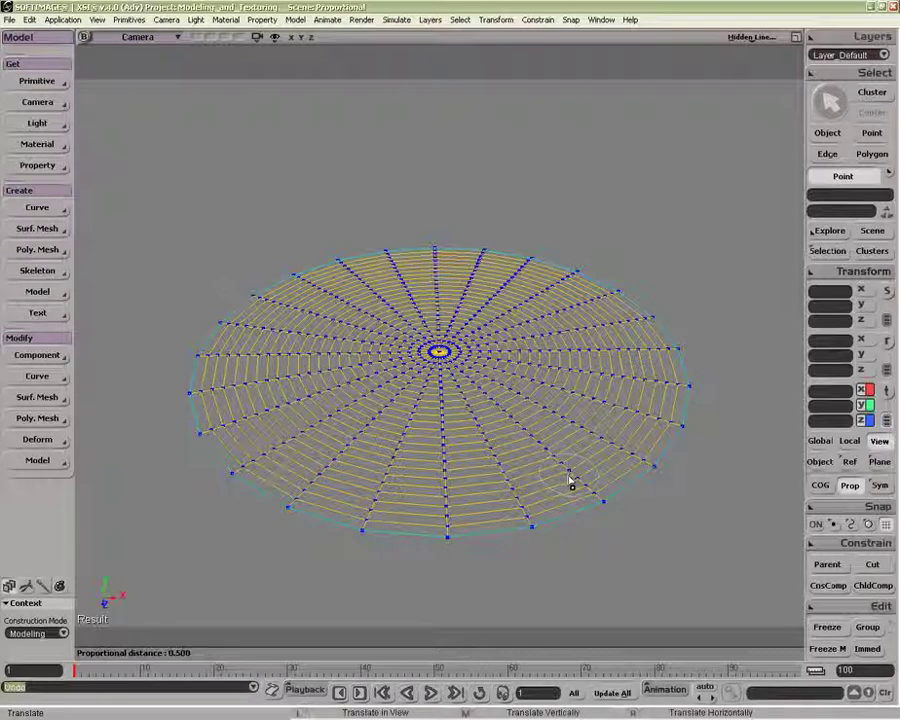
pyautogui.moveTo(568, 474); pyautogui.dragTo(600, 466)
pyautogui.moveTo(612, 410); pyautogui.dragTo(632, 336)
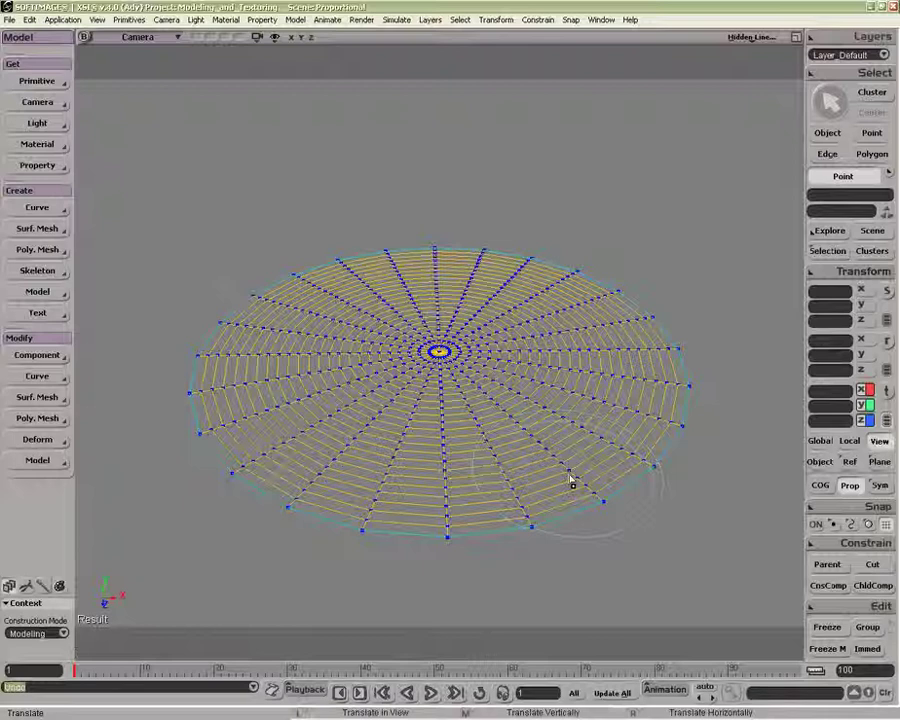
pyautogui.moveTo(570, 477); pyautogui.dragTo(573, 434)
pyautogui.hotkey('ctrl', 'z')
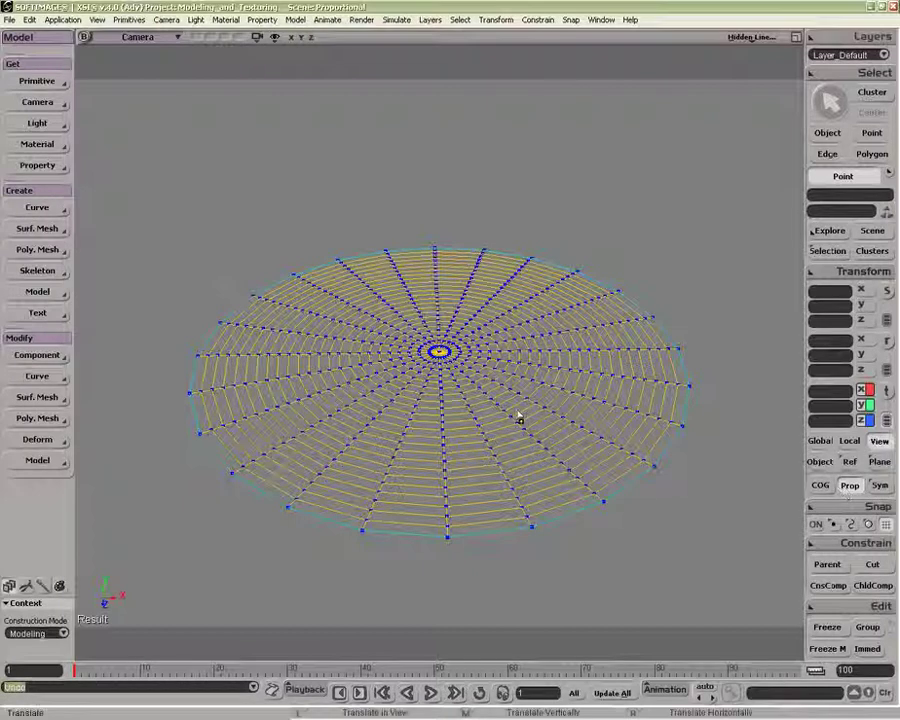
# Step: Select the innermost points at the disc's centre and widen their proportional distance to 2.66
pyautogui.press('space')
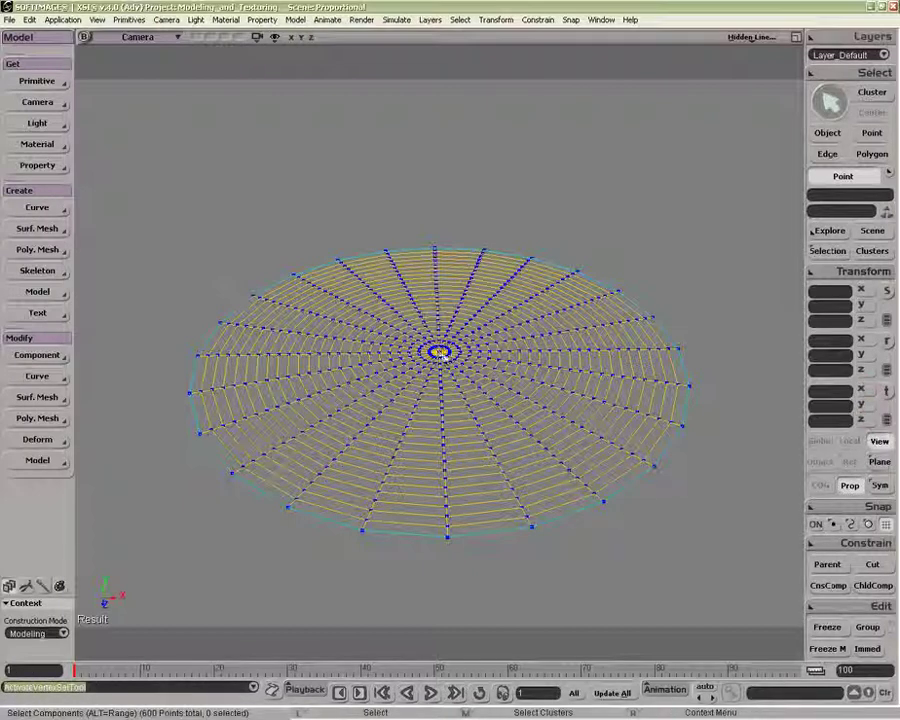
pyautogui.moveTo(434, 346); pyautogui.dragTo(446, 357)
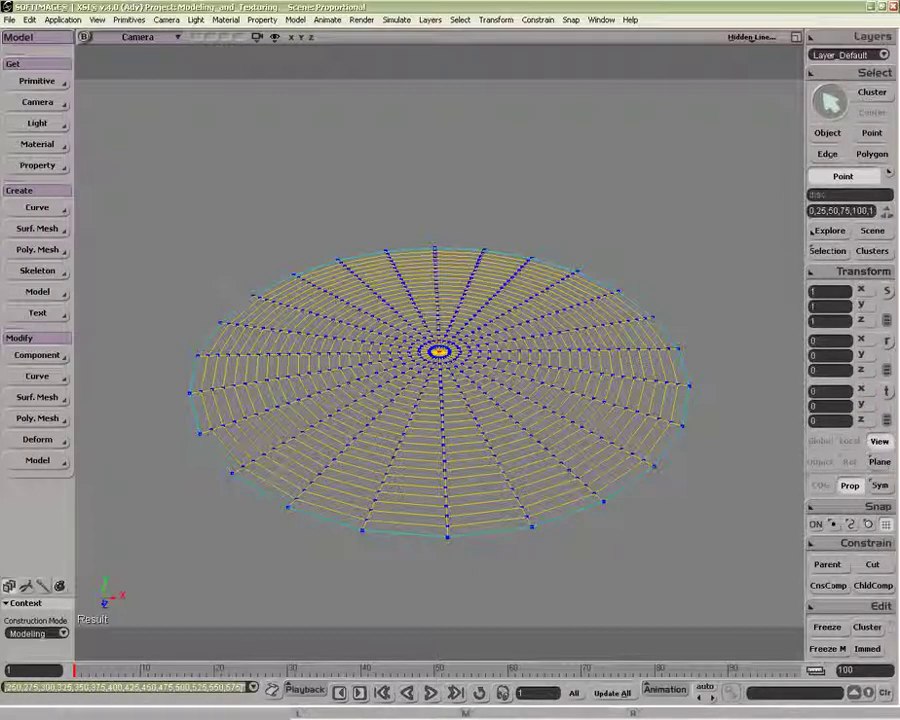
pyautogui.press('v')
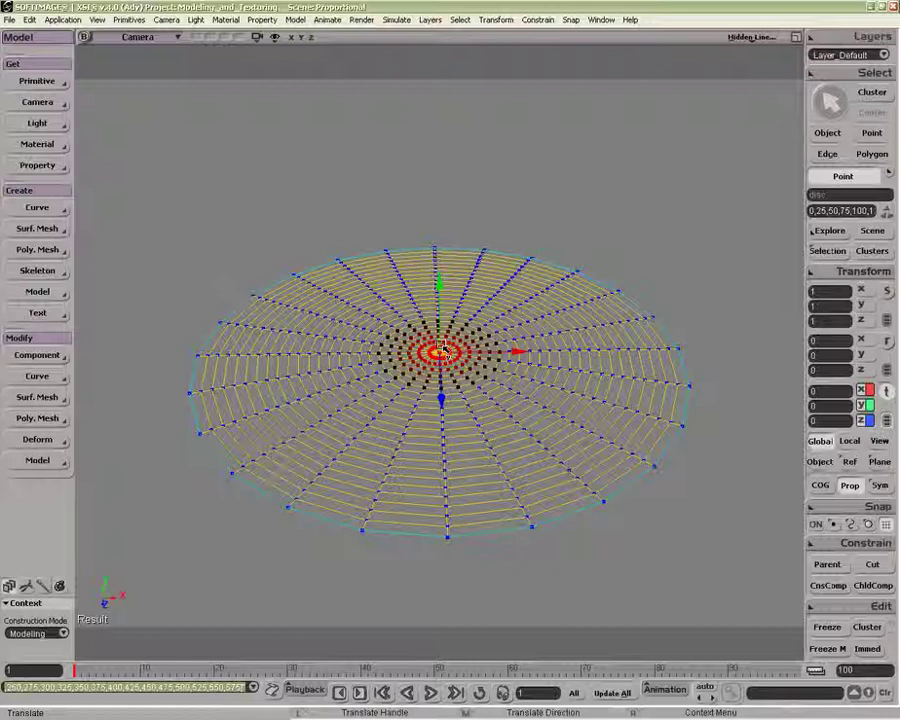
pyautogui.press('r')
pyautogui.moveTo(443, 357); pyautogui.dragTo(467, 312)
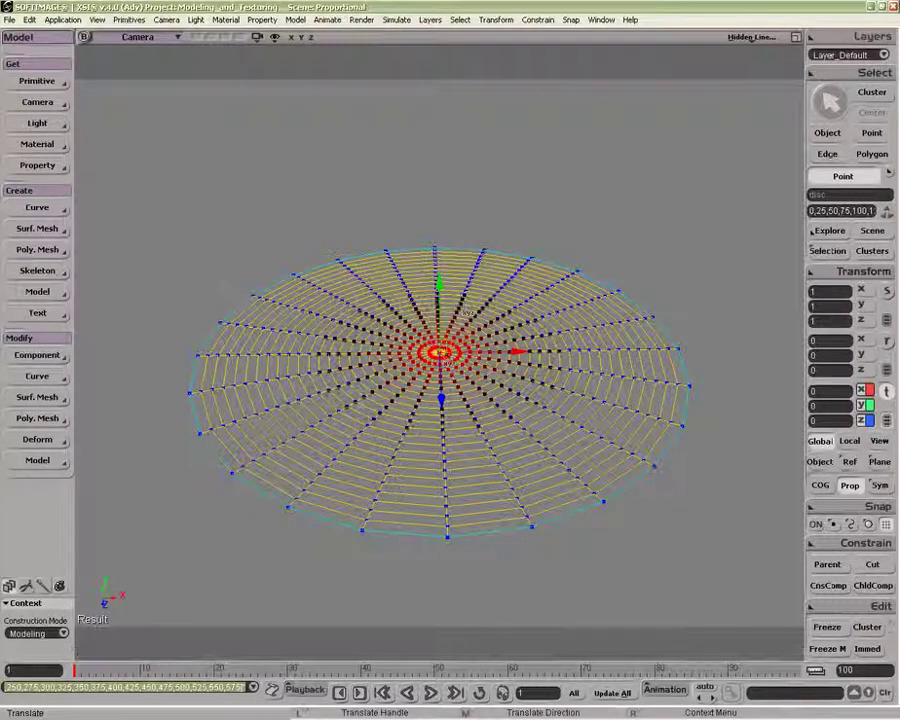
# Step: Open the proportional modification settings and raise the disc's centre points about 2.65 units in Y
pyautogui.rightClick(855, 486)
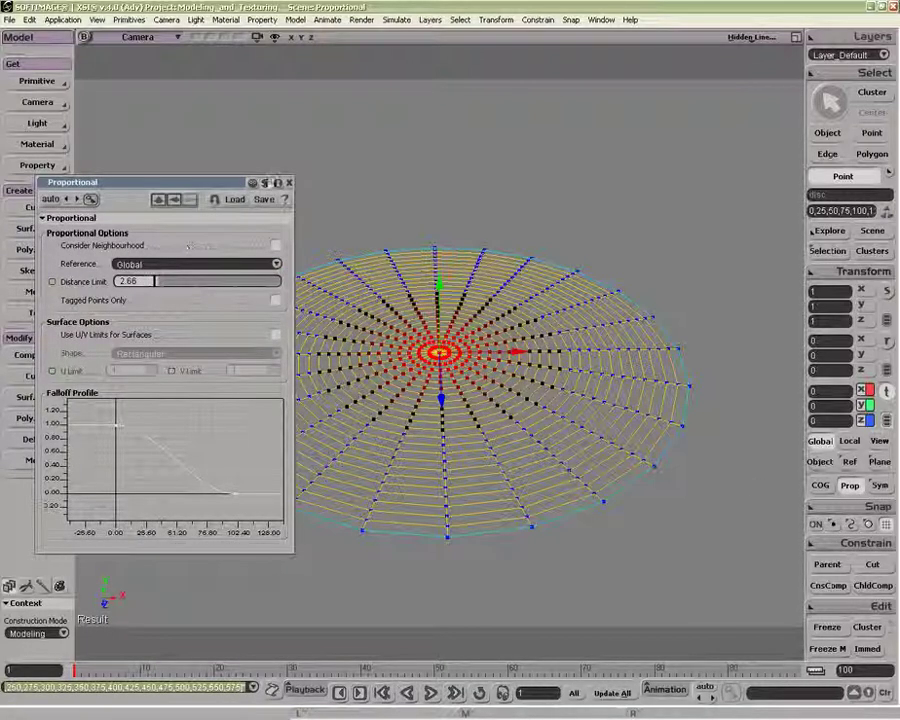
pyautogui.click(42, 360)
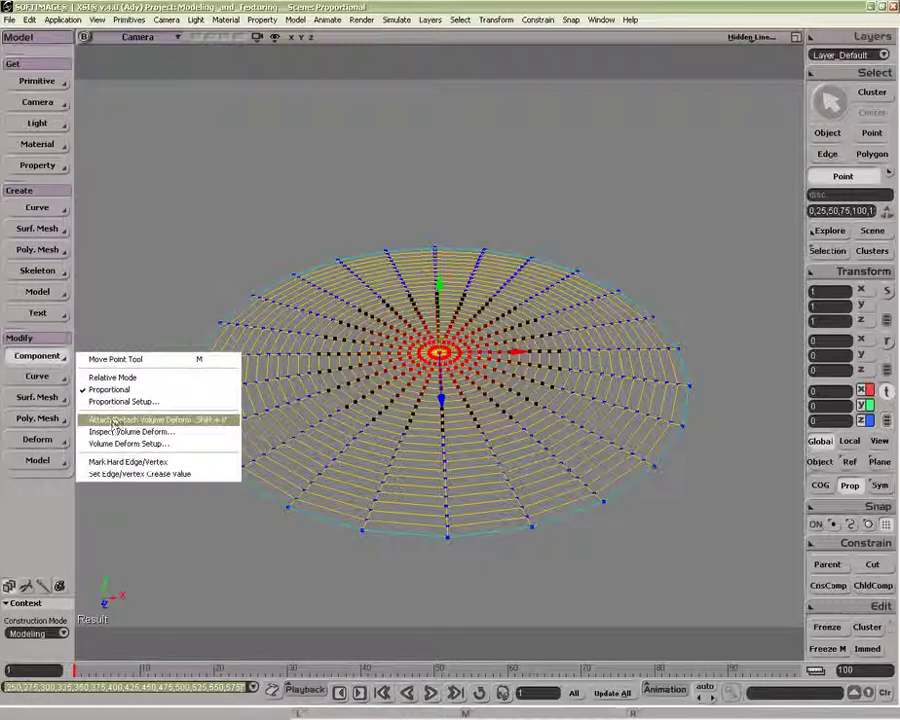
pyautogui.click(118, 404)
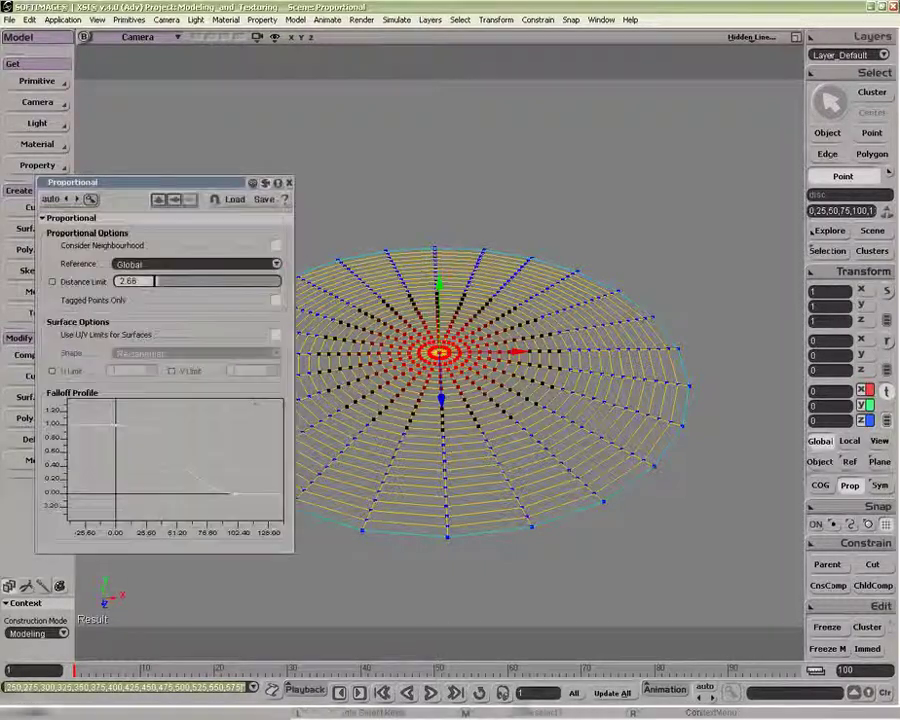
pyautogui.click(850, 486)
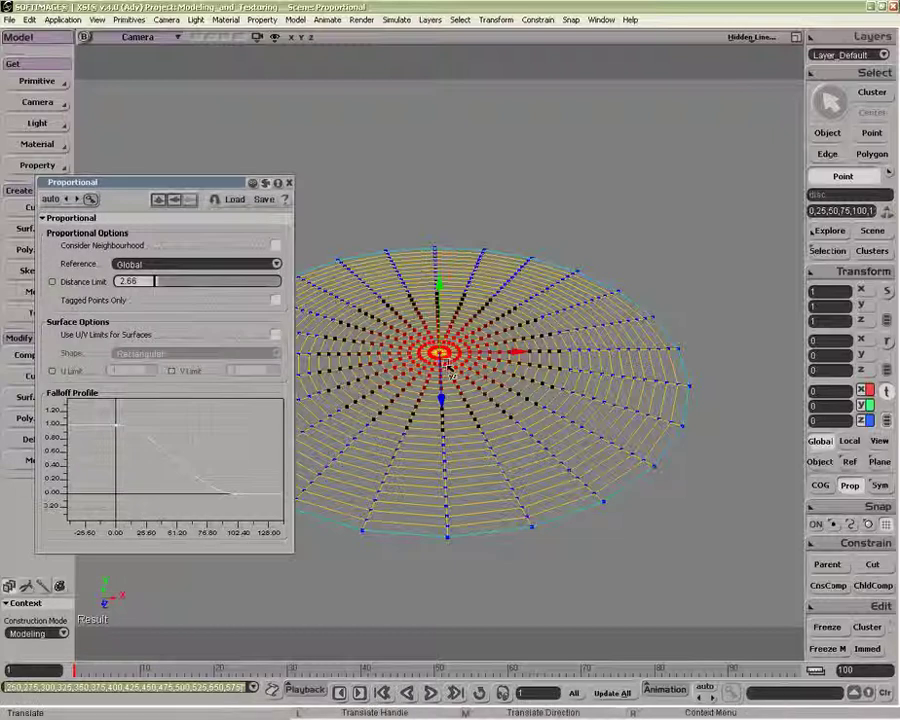
pyautogui.moveTo(443, 315); pyautogui.dragTo(422, 195)
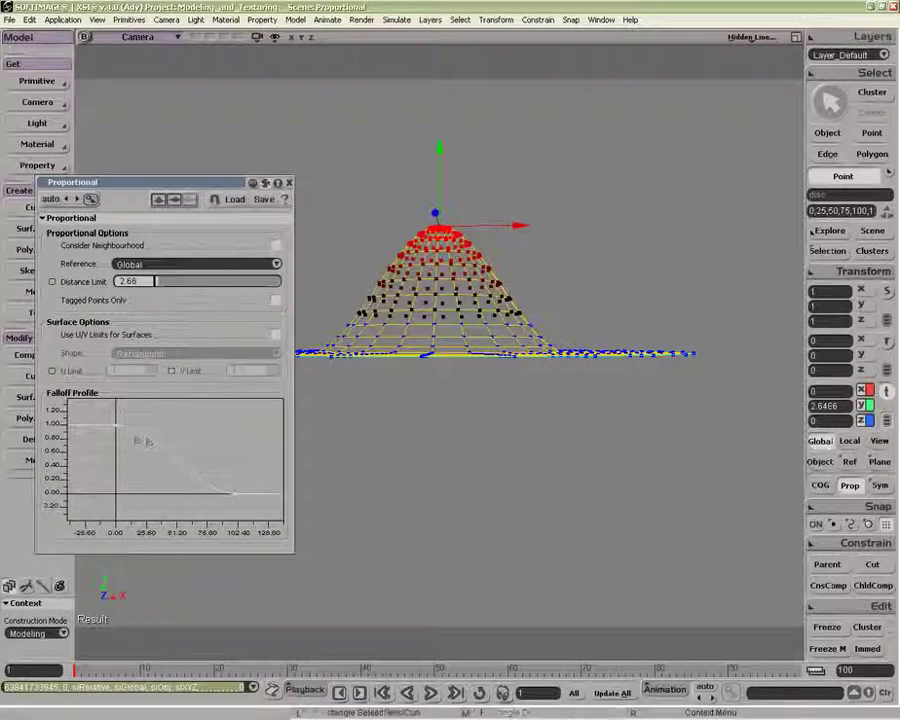
# Step: Reshape the falloff profile in the proportional settings so it stays high and drops steeply near 100
pyautogui.click(141, 437)
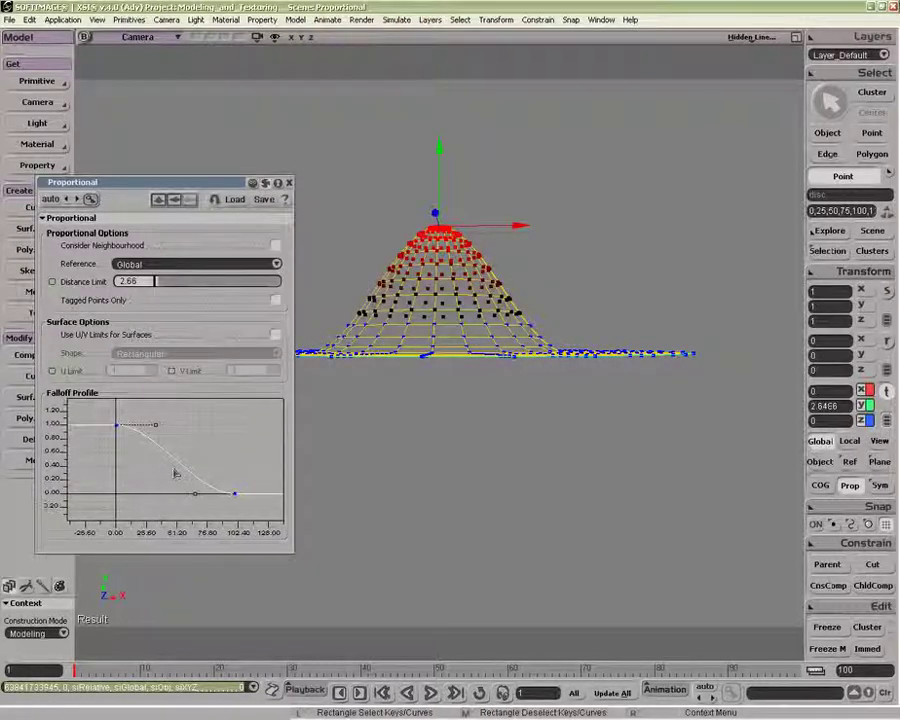
pyautogui.moveTo(196, 494); pyautogui.dragTo(232, 430)
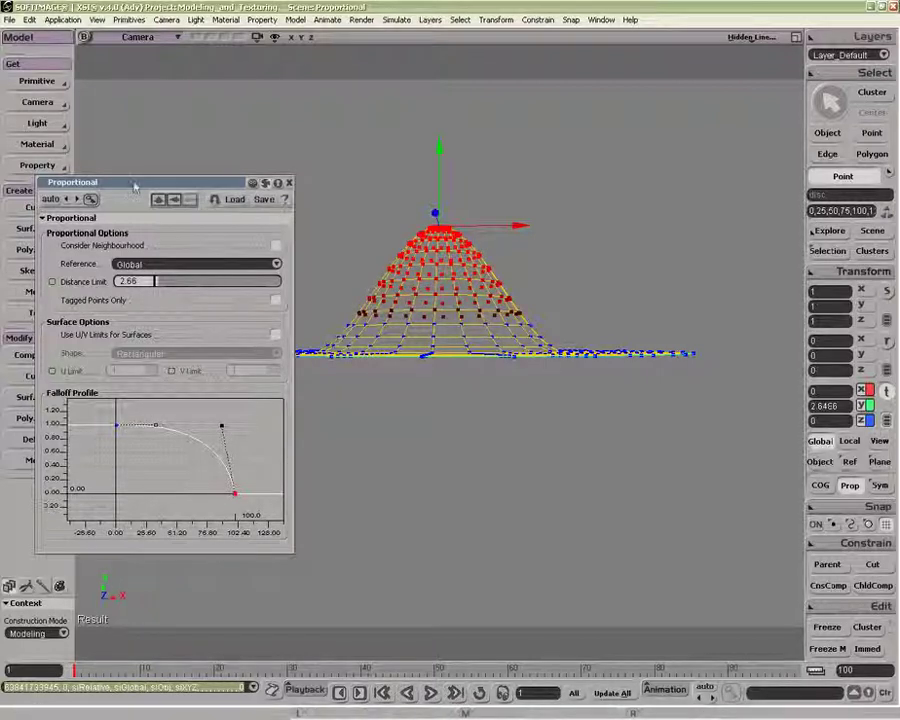
pyautogui.moveTo(135, 186); pyautogui.dragTo(145, 187)
# Step: Open the Proportional properties of the disc's MoveComponent operator and reshape its falloff with a dip and a second peak of 0.77 at 70.3
pyautogui.press('space')
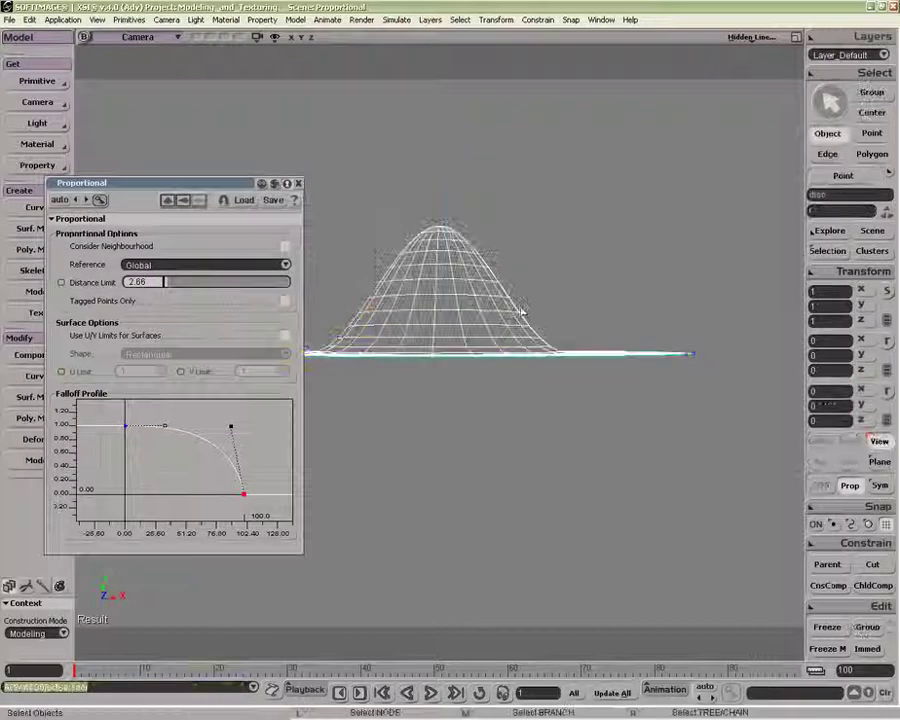
pyautogui.click(828, 251)
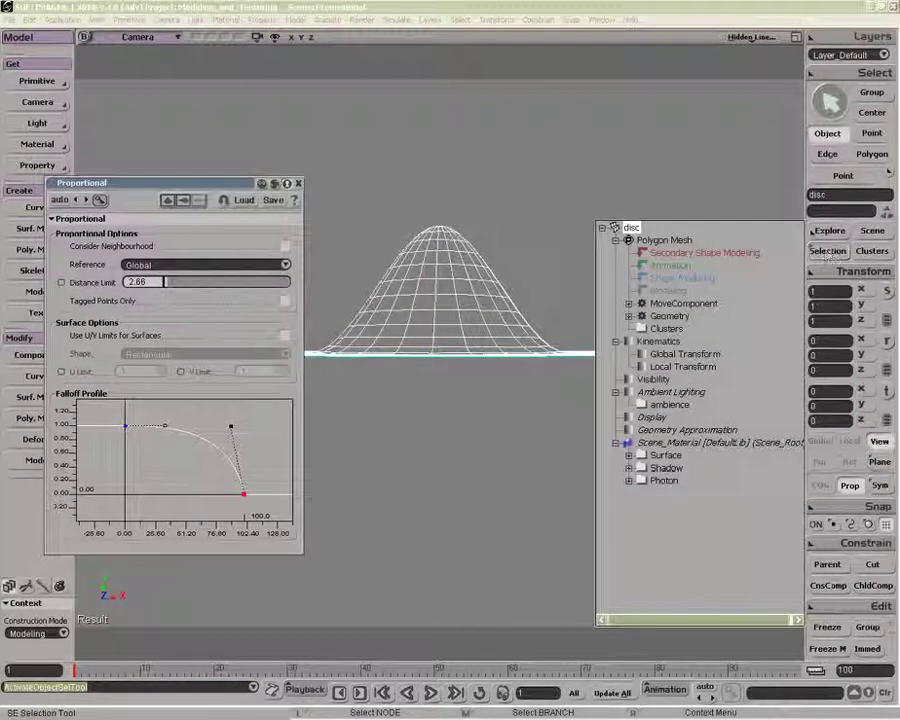
pyautogui.click(630, 304)
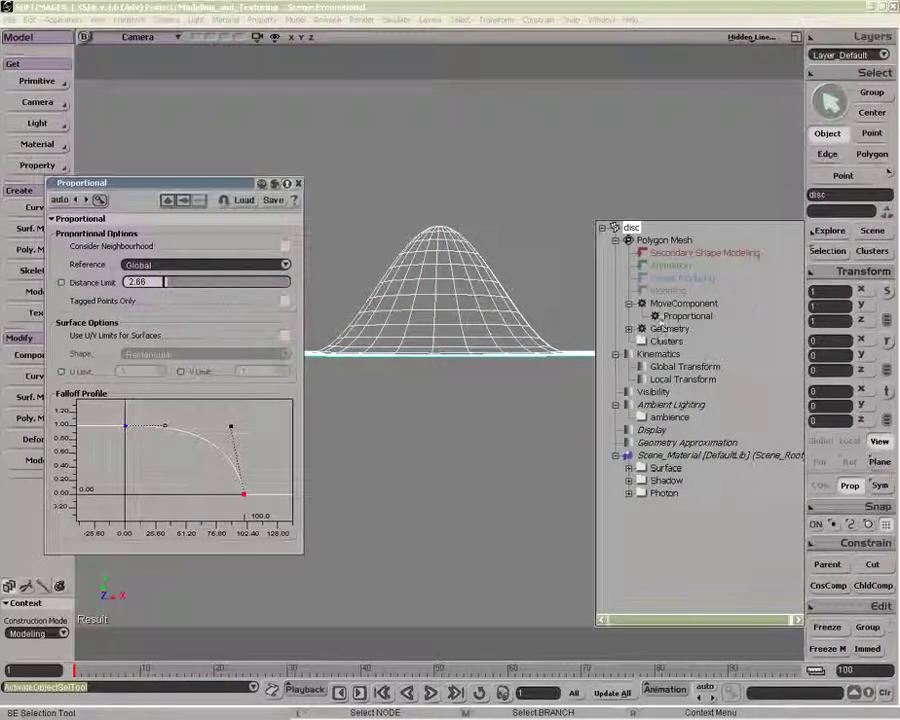
pyautogui.click(657, 316)
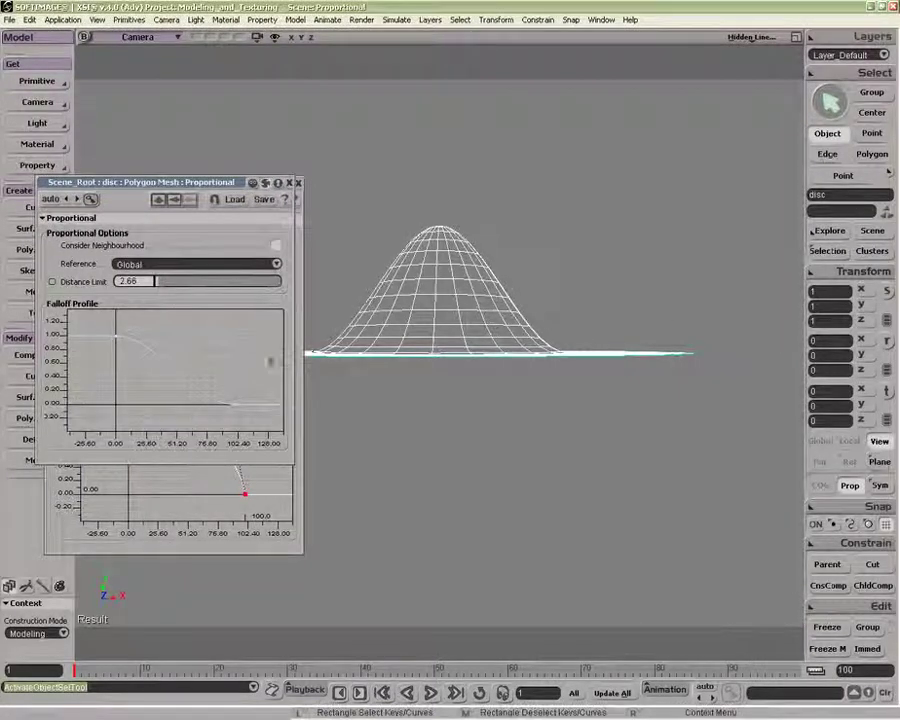
pyautogui.moveTo(195, 404); pyautogui.dragTo(202, 353)
pyautogui.press('i')
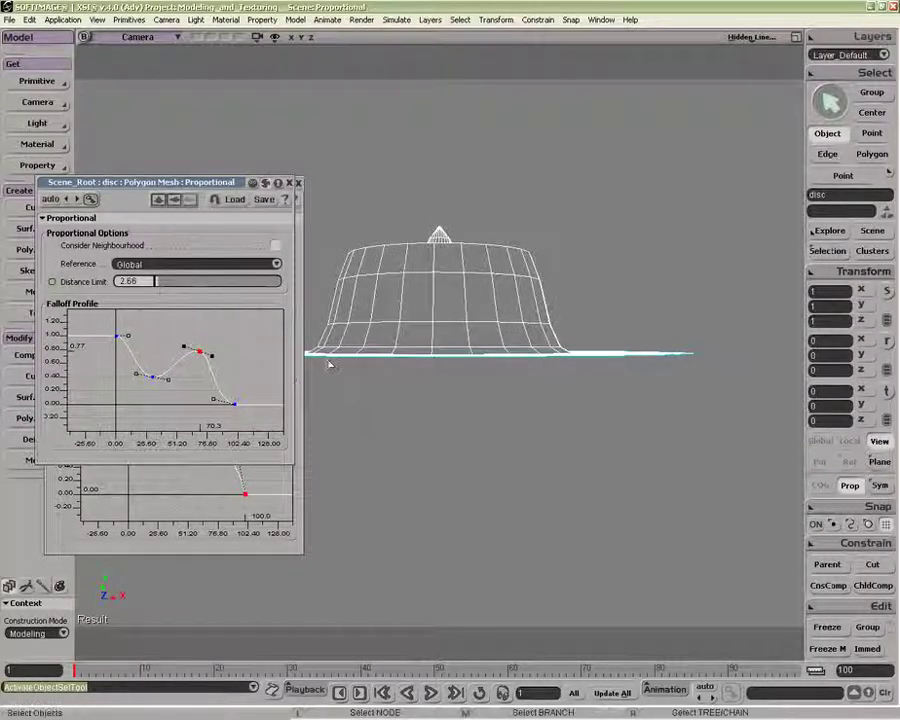
# Step: Reduce the Distance Limit of the disc's proportional operator to about 1.1
pyautogui.moveTo(397, 325); pyautogui.dragTo(406, 381)
pyautogui.press('o')
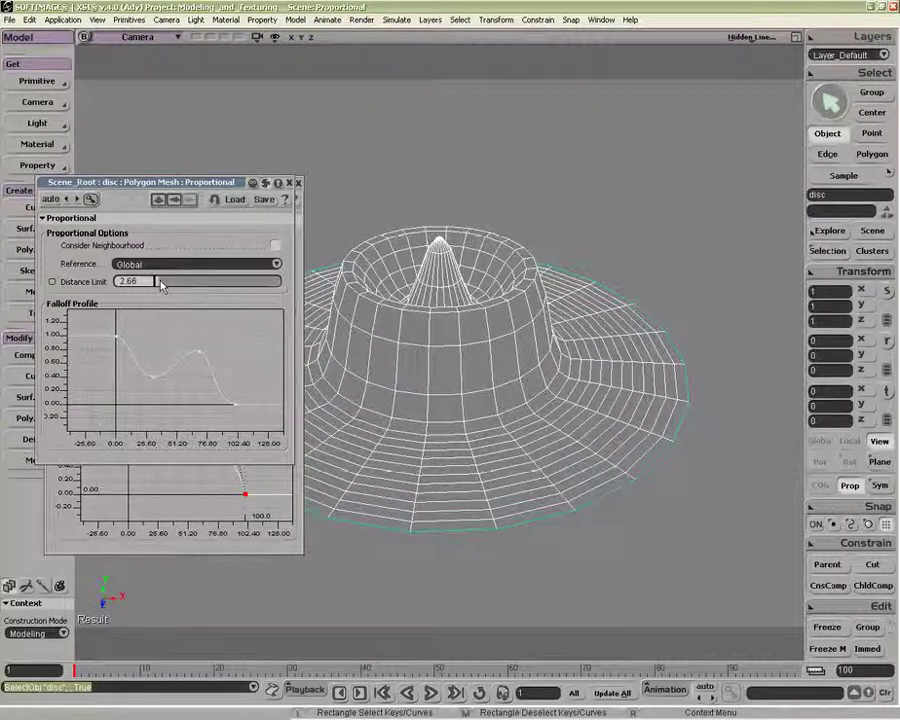
pyautogui.moveTo(163, 286)
pyautogui.mouseDown()
pyautogui.moveTo(193, 286)
pyautogui.moveTo(150, 285)
pyautogui.moveTo(165, 287)
pyautogui.moveTo(158, 285)
pyautogui.mouseUp()
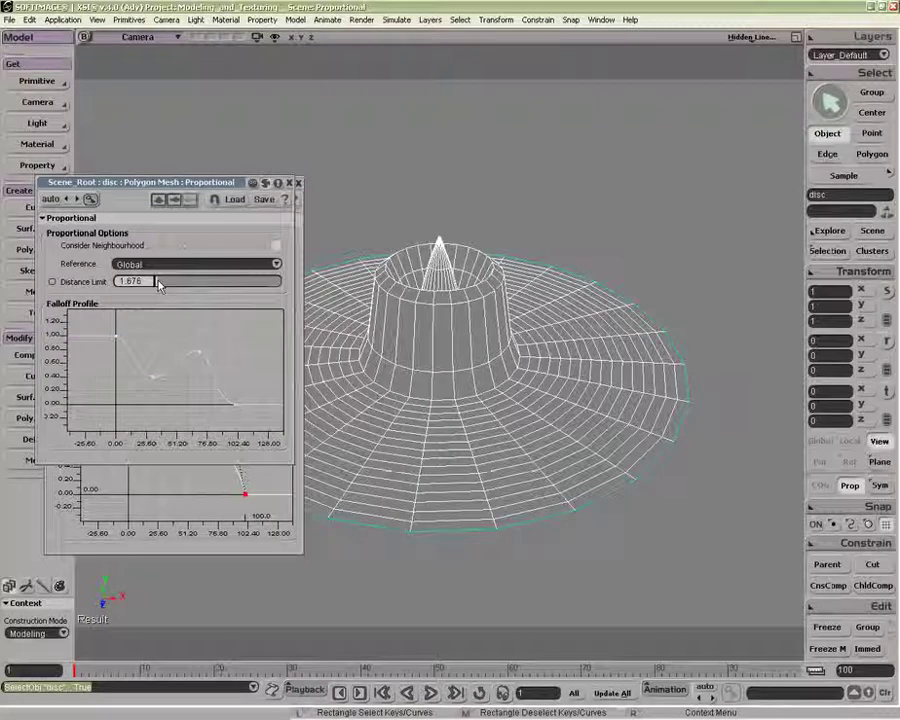
pyautogui.moveTo(158, 285); pyautogui.dragTo(165, 283)
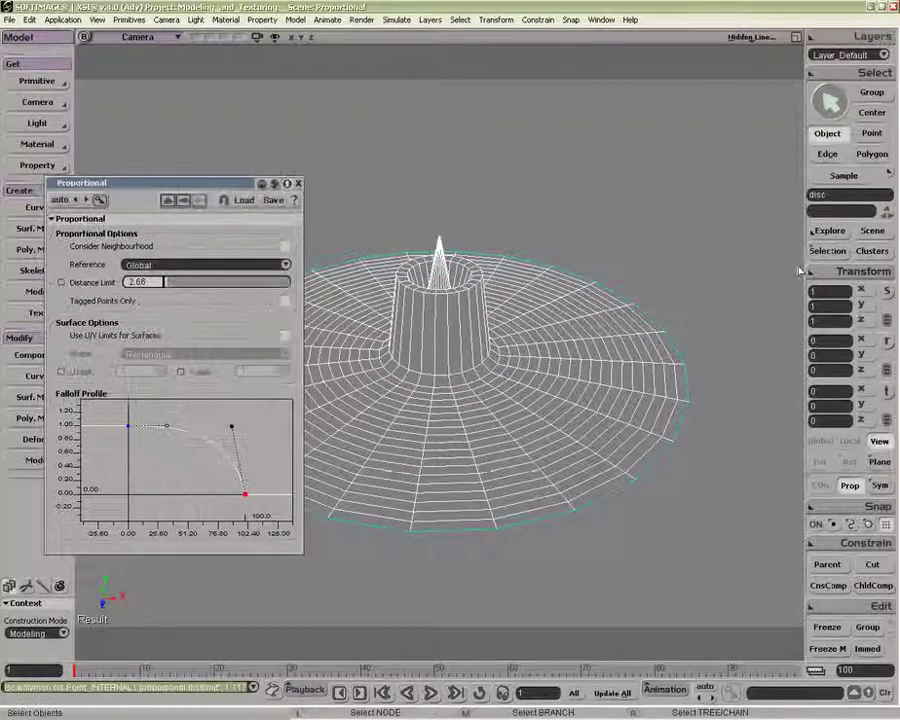
# Step: Delete the MoveComponent operator from the disc's polygon mesh
pyautogui.click(826, 252)
pyautogui.click(683, 302)
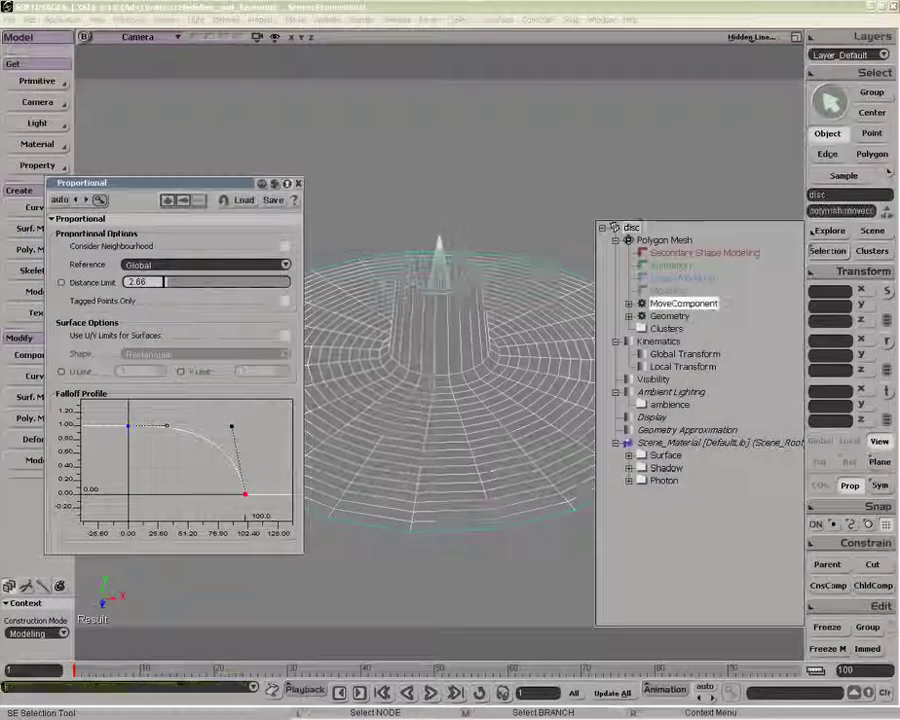
pyautogui.click(687, 202)
pyautogui.press('Delete')
# Step: Select the two-tower grid and translate the top points of its right tower with proportional modification
pyautogui.click(501, 338)
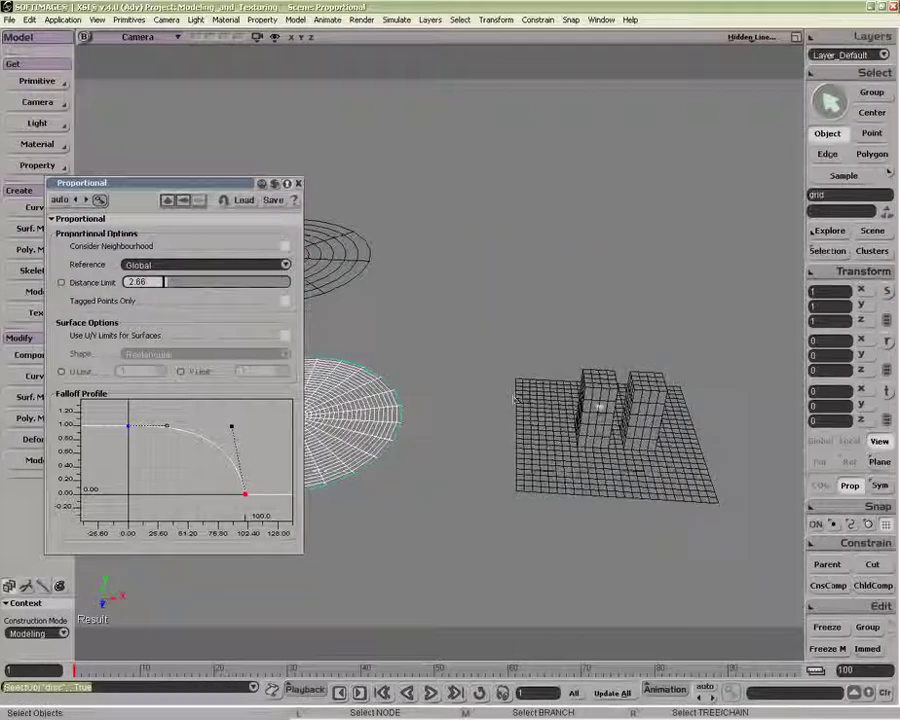
pyautogui.click(600, 410)
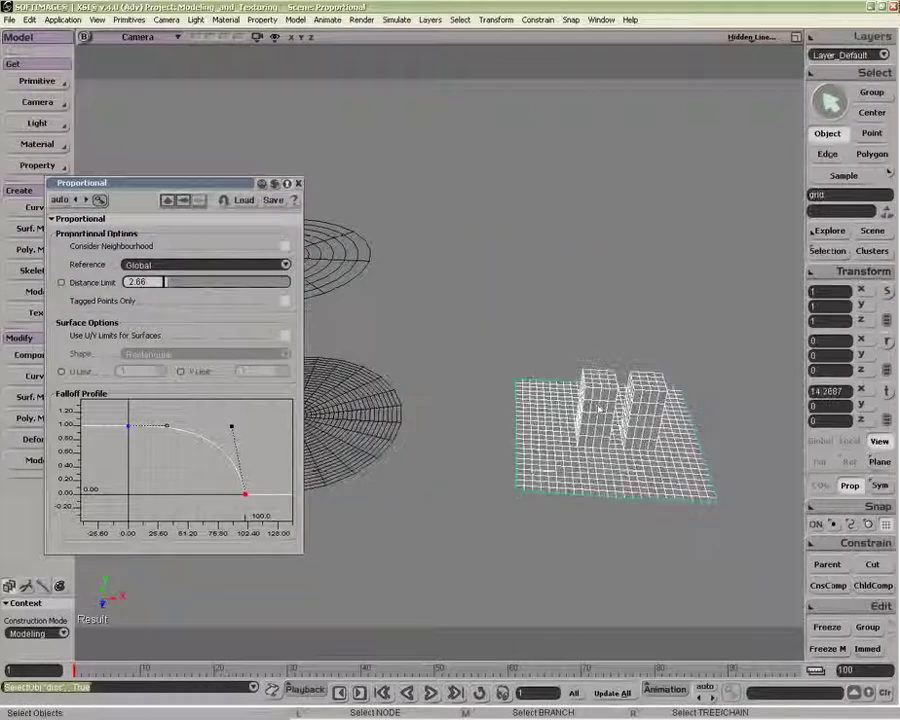
pyautogui.press('f')
pyautogui.press('t')
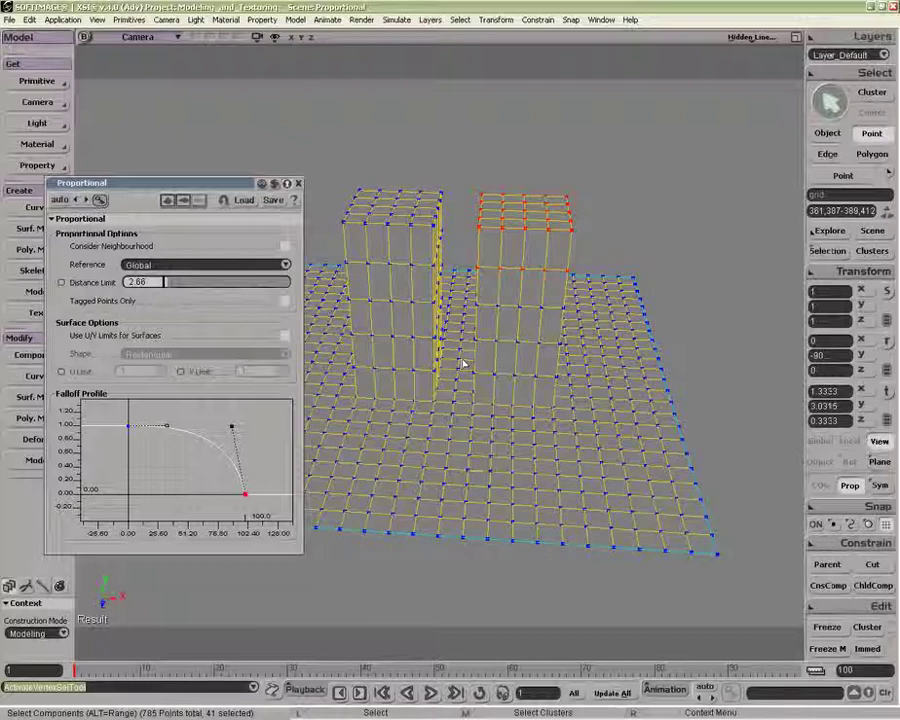
pyautogui.press('v')
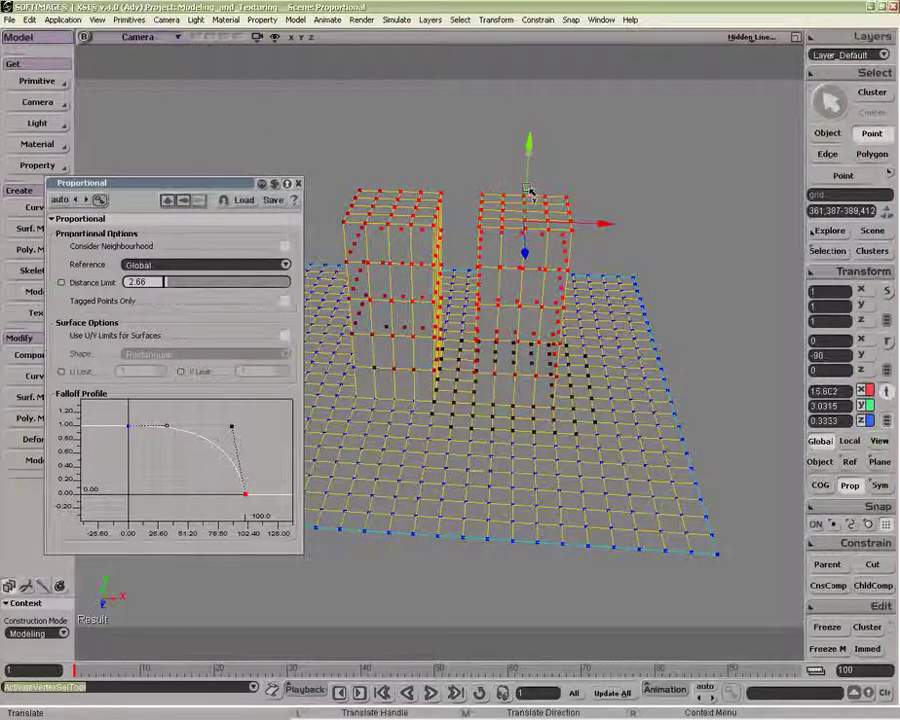
pyautogui.moveTo(531, 193); pyautogui.dragTo(461, 213)
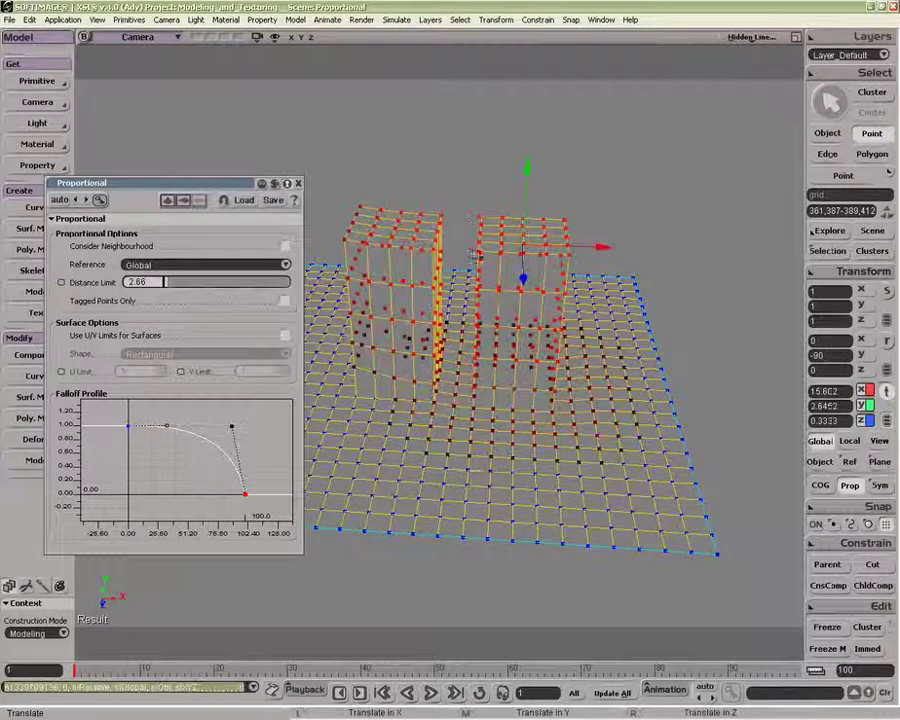
# Step: Undo the last move of the right tower's top points and try translating them with Consider Neighbourhood enabled
pyautogui.hotkey('ctrl', 'z')
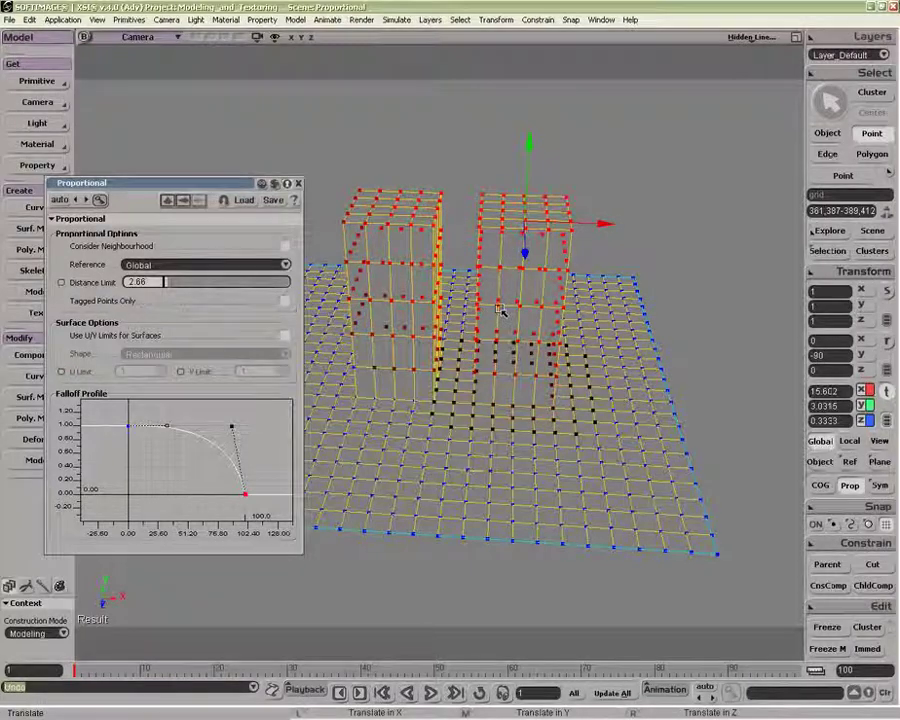
pyautogui.click(285, 246)
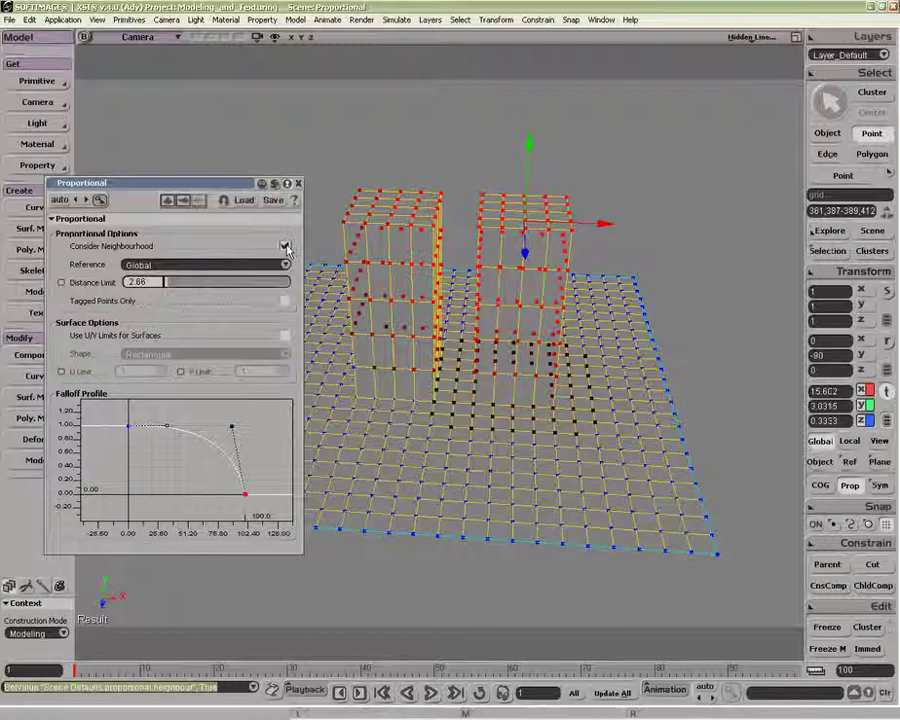
pyautogui.moveTo(526, 215); pyautogui.dragTo(488, 227)
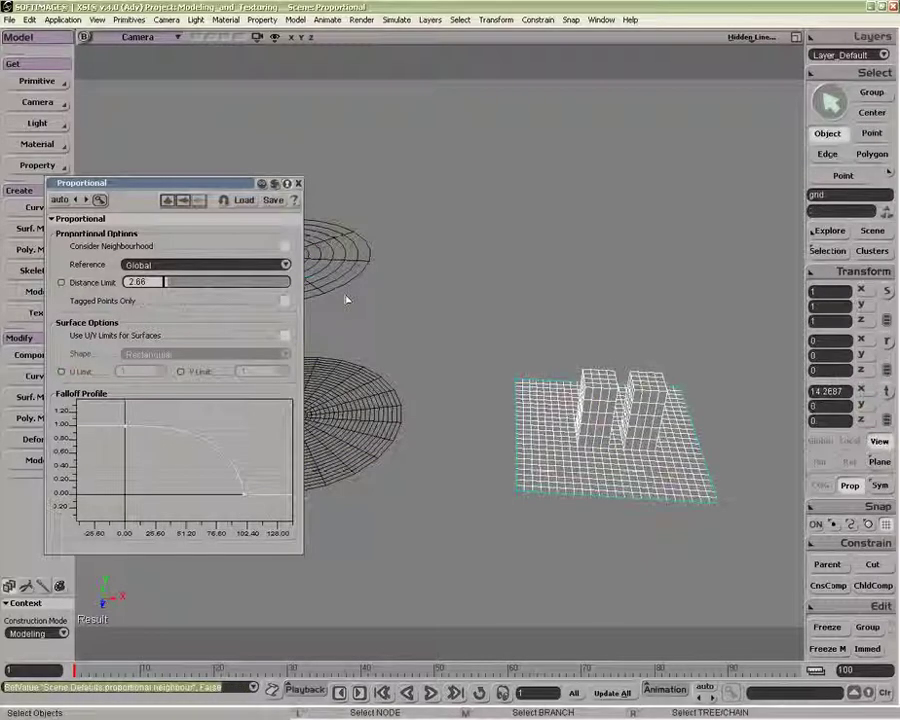
# Step: Reduce the proportional Distance Limit to 2.235 and translate the grid's right-tower top points without Consider Neighbourhood
pyautogui.press('f')
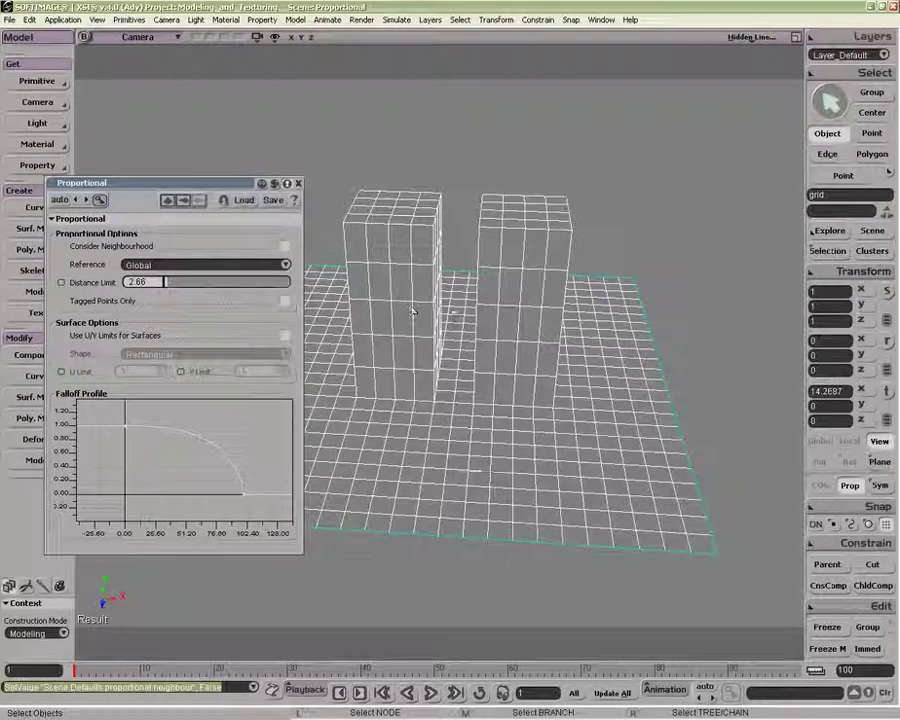
pyautogui.press('t')
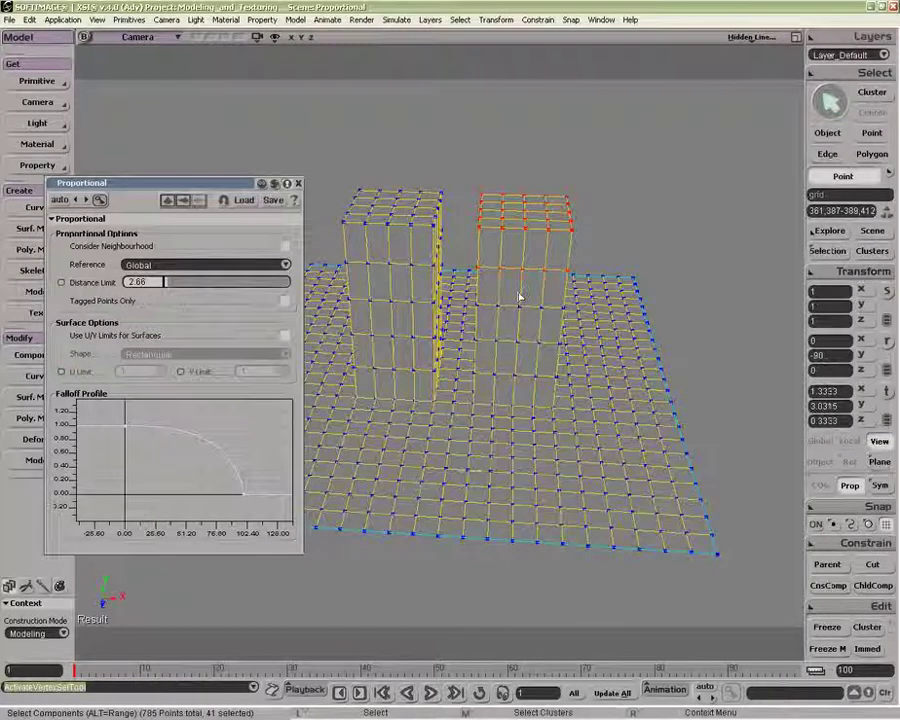
pyautogui.press('v')
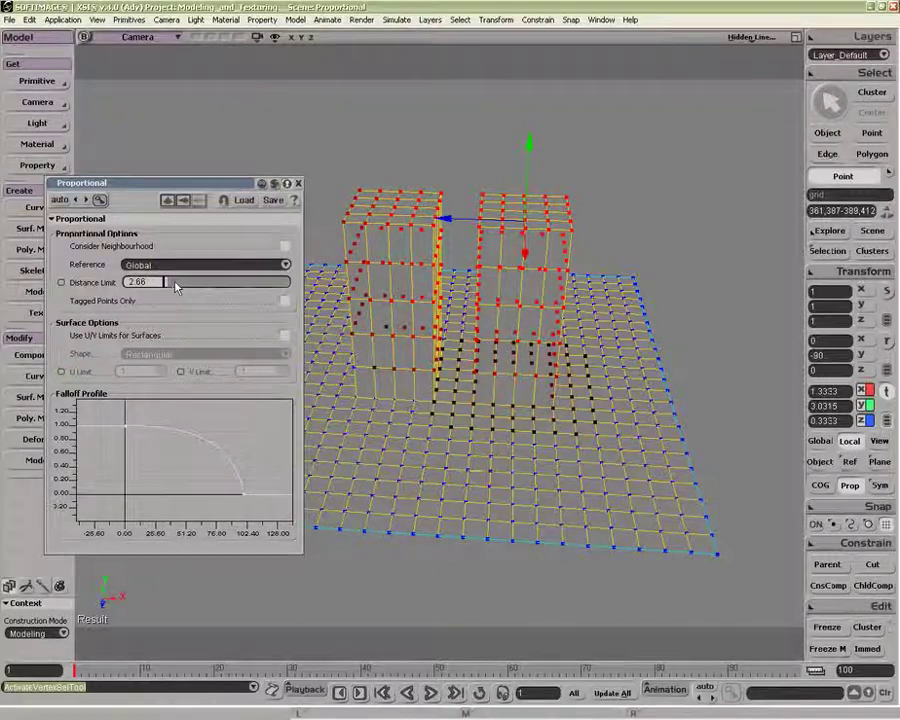
pyautogui.moveTo(177, 283); pyautogui.dragTo(169, 287)
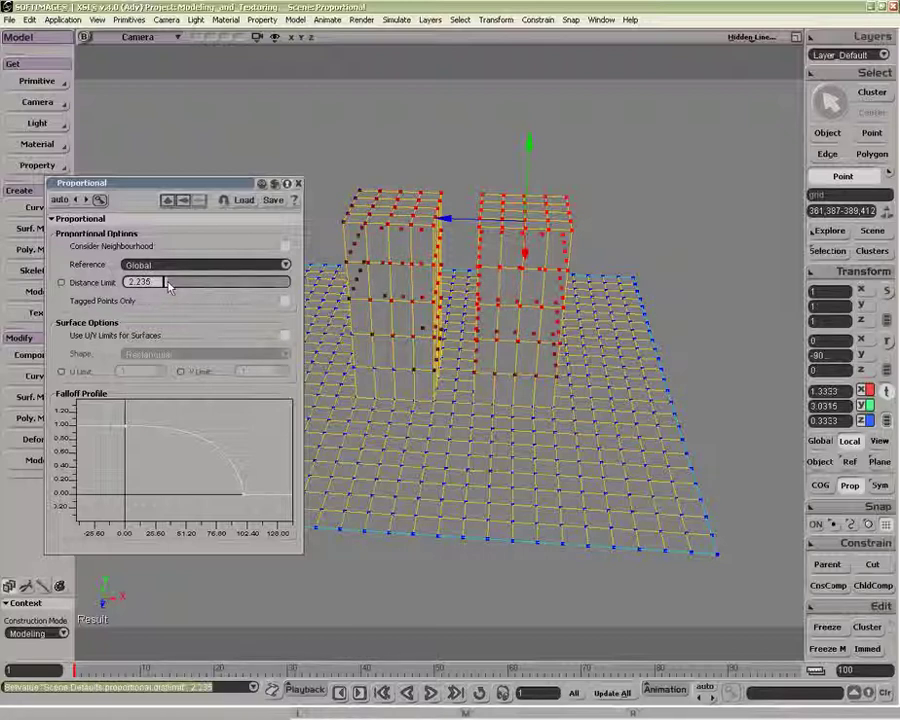
pyautogui.press('v')
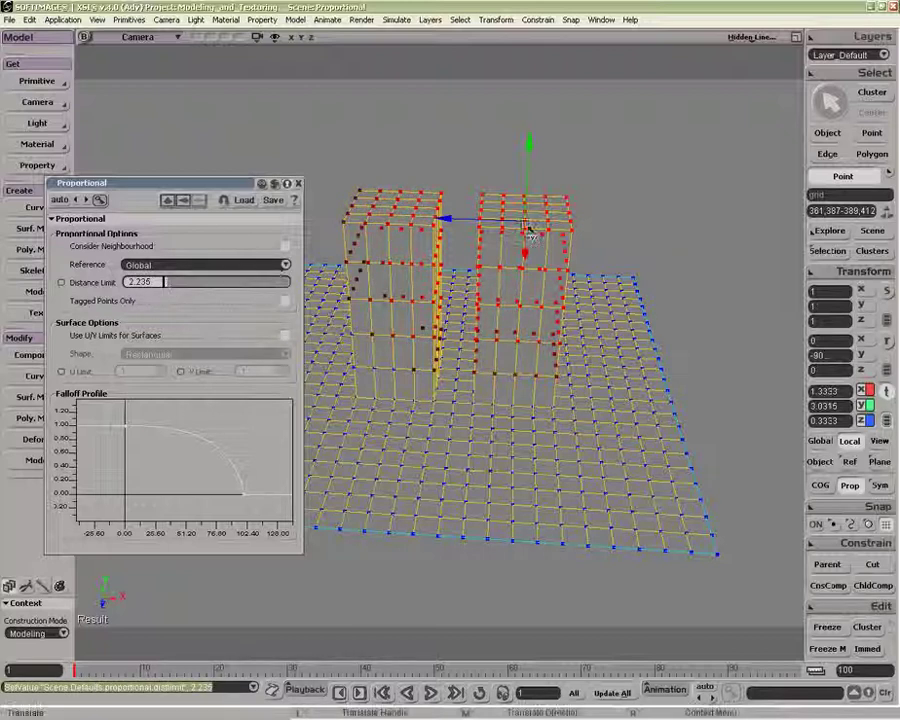
pyautogui.moveTo(522, 225)
pyautogui.mouseDown()
pyautogui.moveTo(620, 227)
pyautogui.moveTo(508, 228)
pyautogui.moveTo(525, 218)
pyautogui.mouseUp()
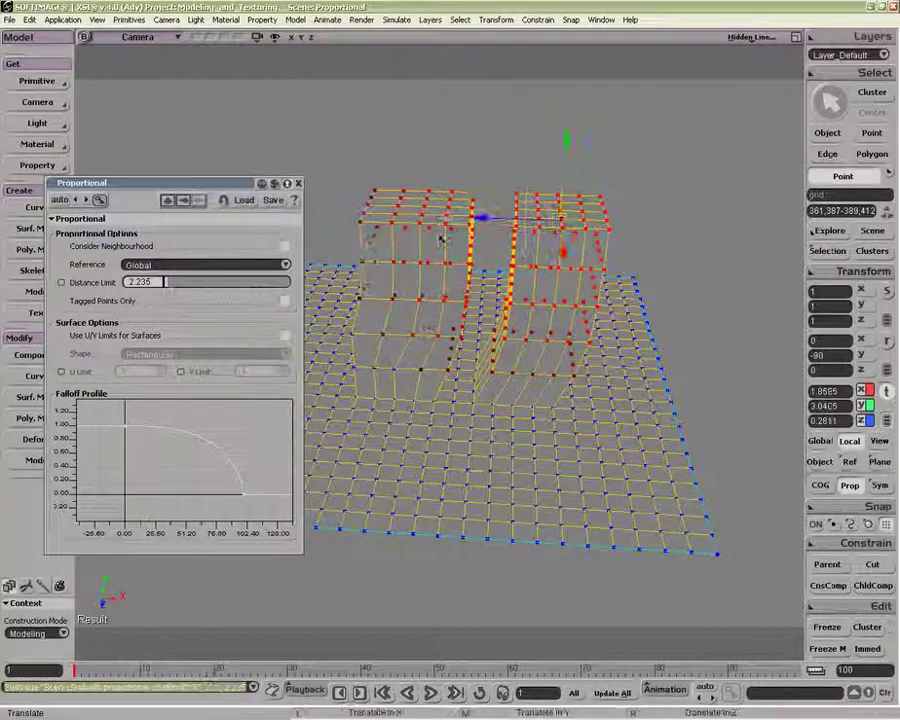
# Step: Translate the right tower's top points with Consider Neighbourhood enabled, and undo the move and switch the option off
pyautogui.click(286, 248)
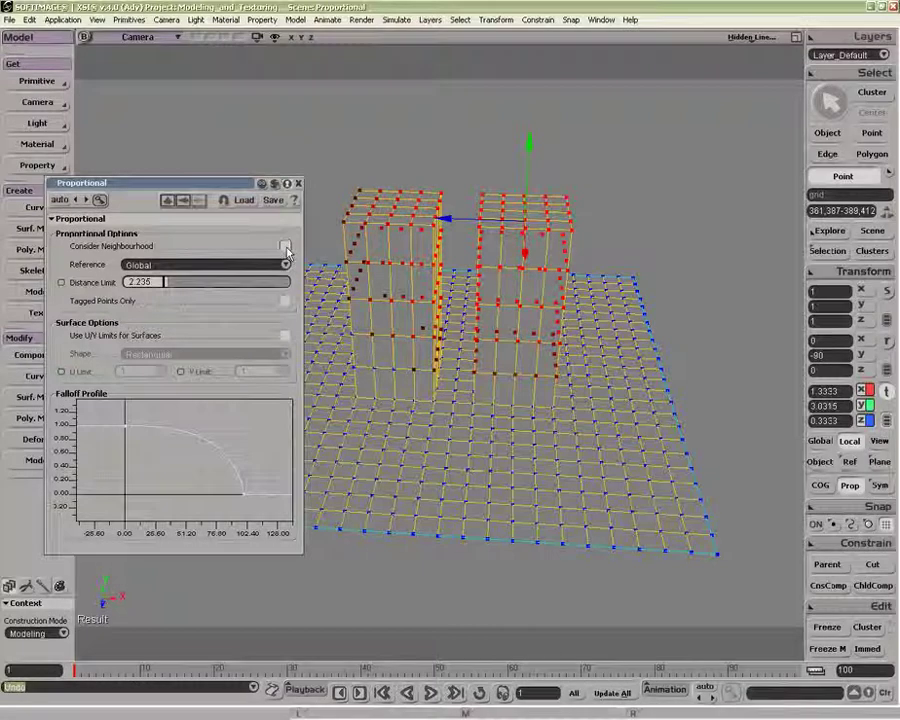
pyautogui.moveTo(527, 221)
pyautogui.mouseDown()
pyautogui.moveTo(578, 223)
pyautogui.moveTo(497, 230)
pyautogui.moveTo(577, 231)
pyautogui.moveTo(482, 227)
pyautogui.moveTo(542, 231)
pyautogui.moveTo(516, 240)
pyautogui.moveTo(521, 226)
pyautogui.moveTo(535, 230)
pyautogui.mouseUp()
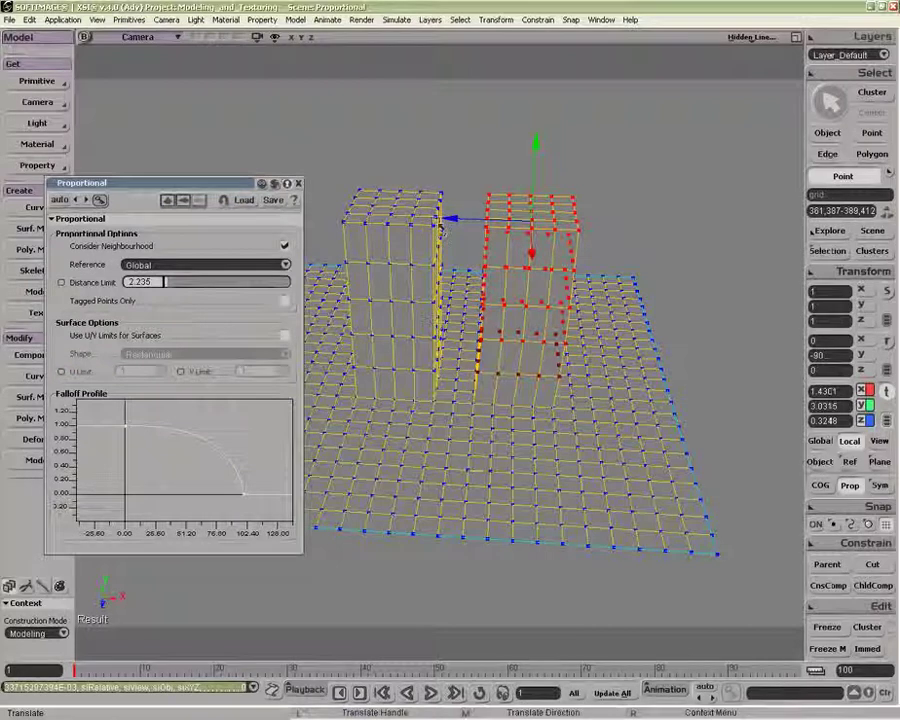
pyautogui.hotkey('ctrl', 'z')
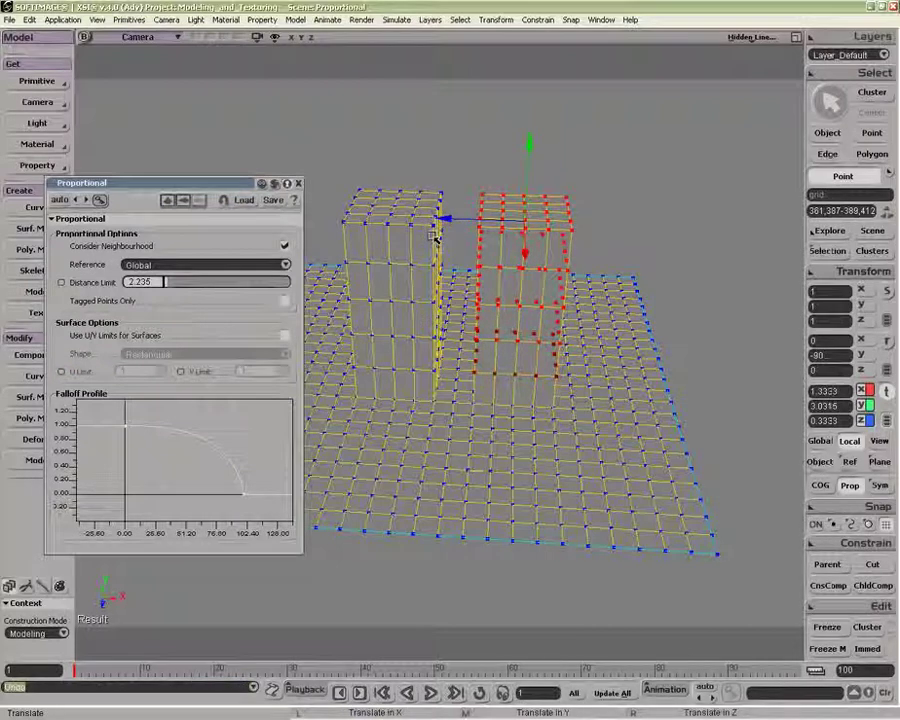
pyautogui.click(285, 246)
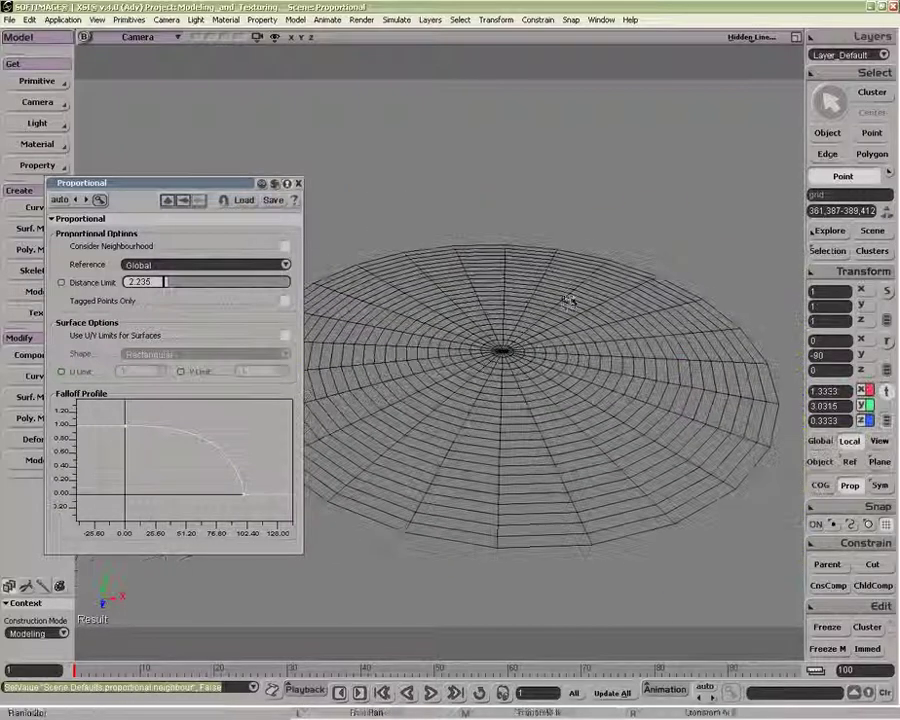
# Step: Select the disc and grow its central point selection outward to the five innermost rings
pyautogui.press('space')
pyautogui.click(567, 300)
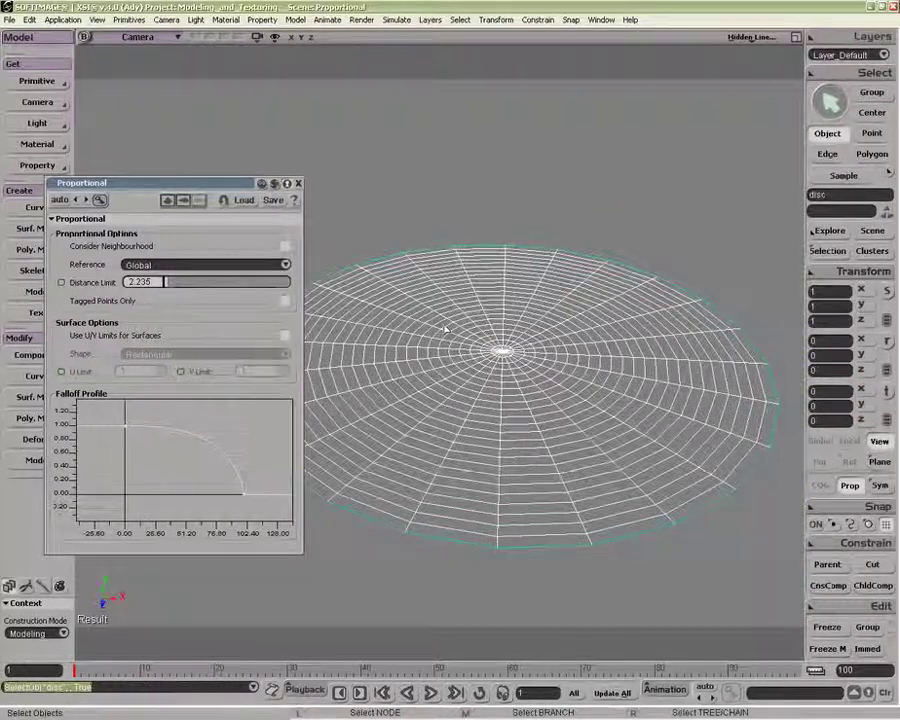
pyautogui.press('t')
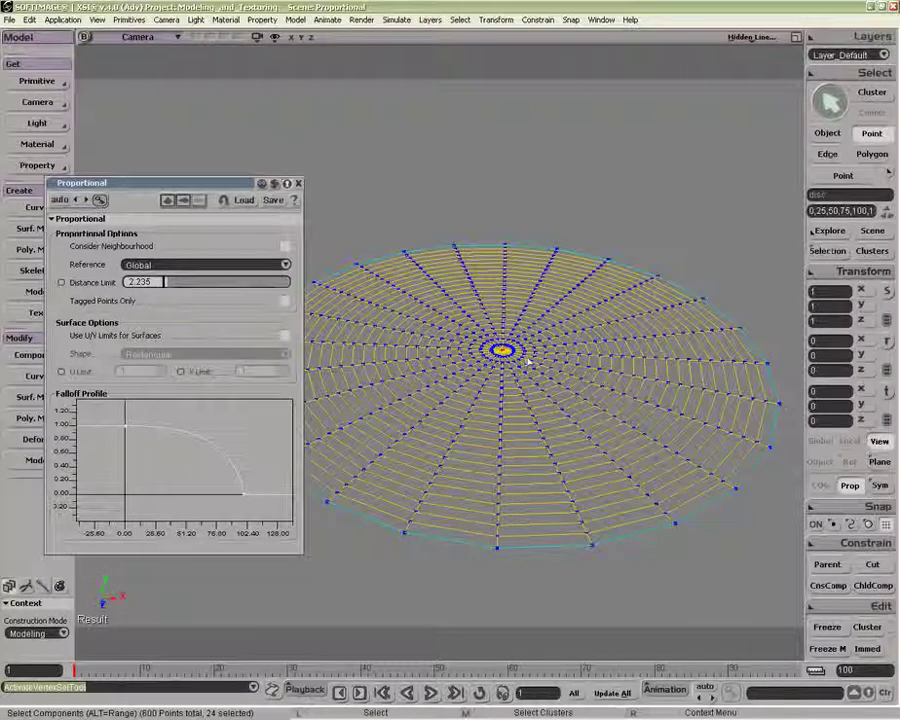
pyautogui.hotkey('shift', '+')
pyautogui.hotkey('shift', '+')
pyautogui.hotkey('shift', '+')
pyautogui.hotkey('shift', '+')
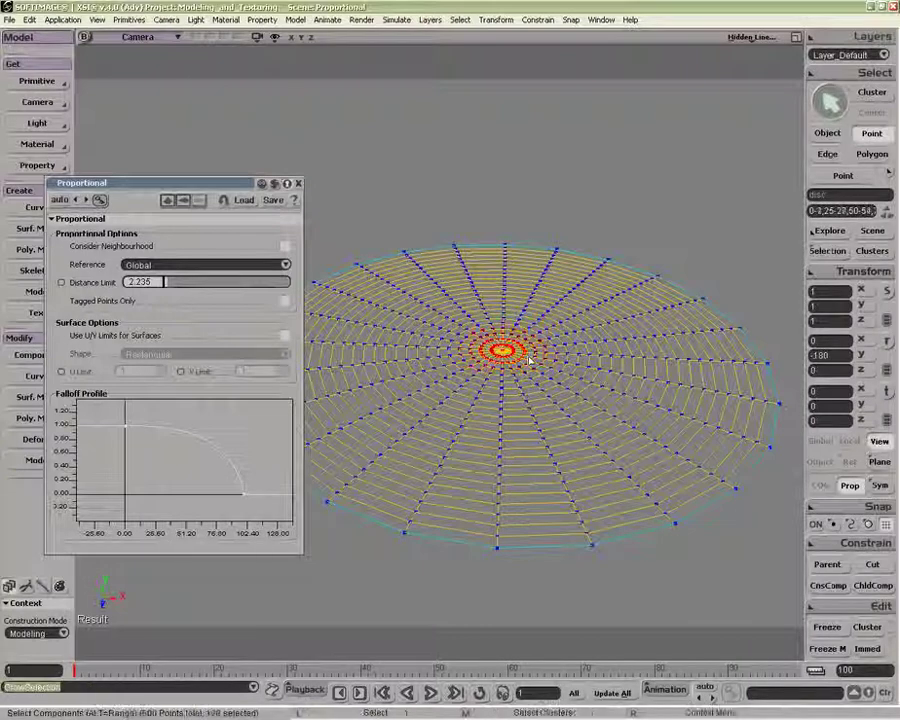
pyautogui.hotkey('shift', '=')
# Step: Raise the unscaled disc's central points about 1.14 in Y with proportional modification and undo the move
pyautogui.press('v')
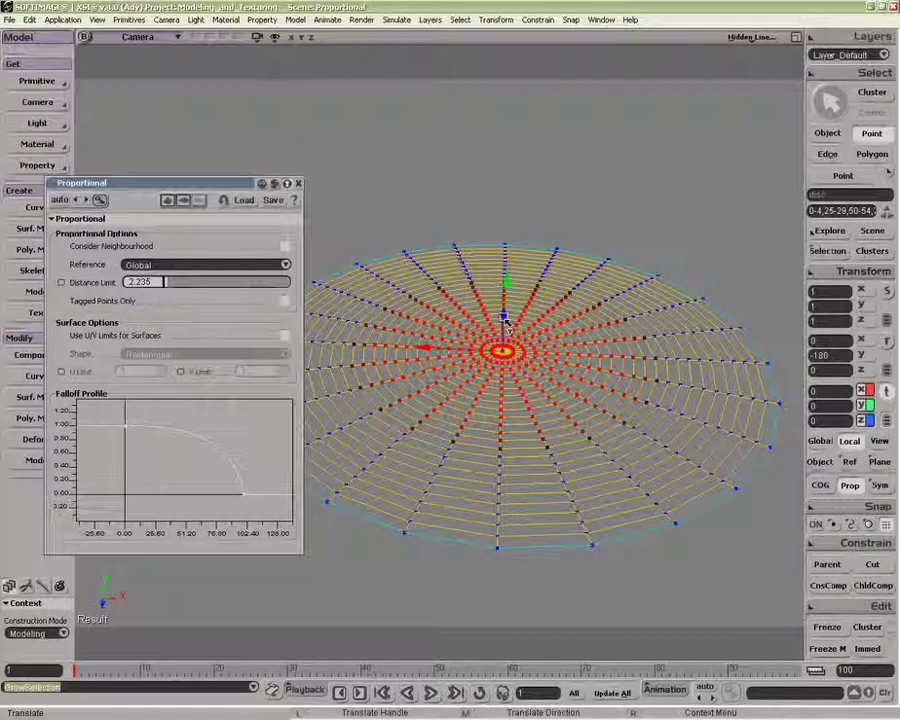
pyautogui.moveTo(506, 316); pyautogui.dragTo(509, 264)
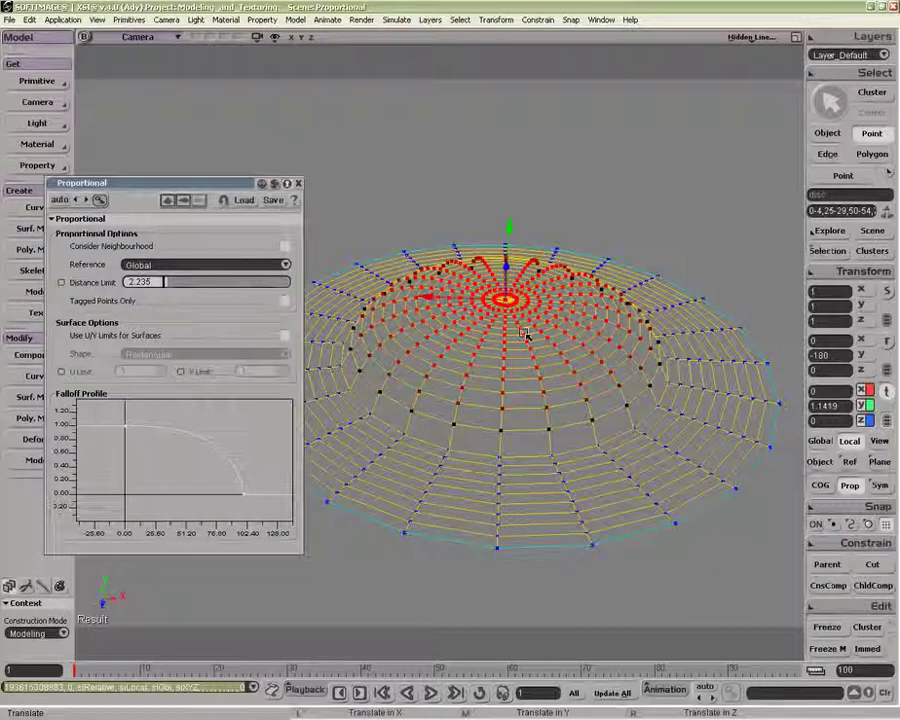
pyautogui.hotkey('ctrl', 'z')
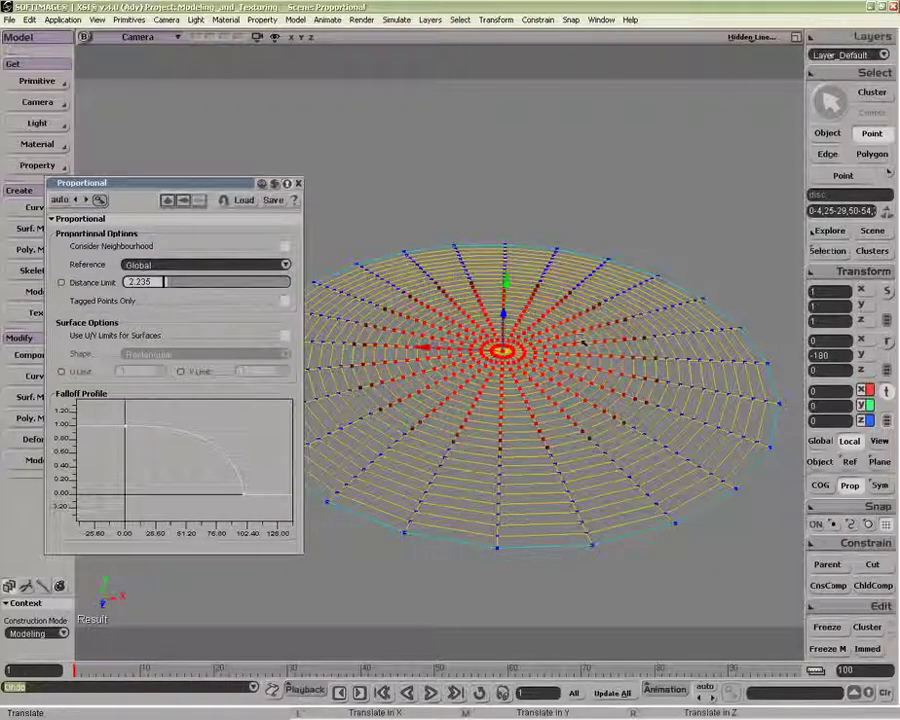
# Step: Scale the whole disc non-uniformly to about 1.16 in X, 0.76 in Y and 0.48 in Z
pyautogui.press('space')
pyautogui.press('x')
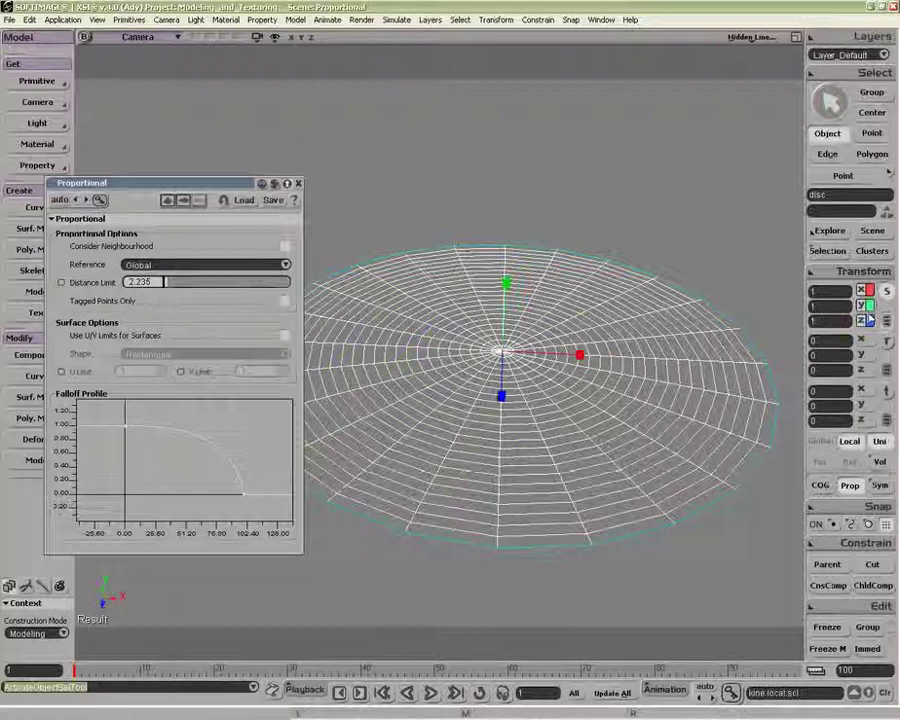
pyautogui.moveTo(580, 355); pyautogui.dragTo(622, 355)
pyautogui.click(882, 443)
pyautogui.moveTo(502, 396); pyautogui.dragTo(514, 367)
# Step: Raise the scaled disc's central points about 1.45 in Y using the Global proportional reference, and undo the move
pyautogui.press('t')
pyautogui.press('o')
pyautogui.press('v')
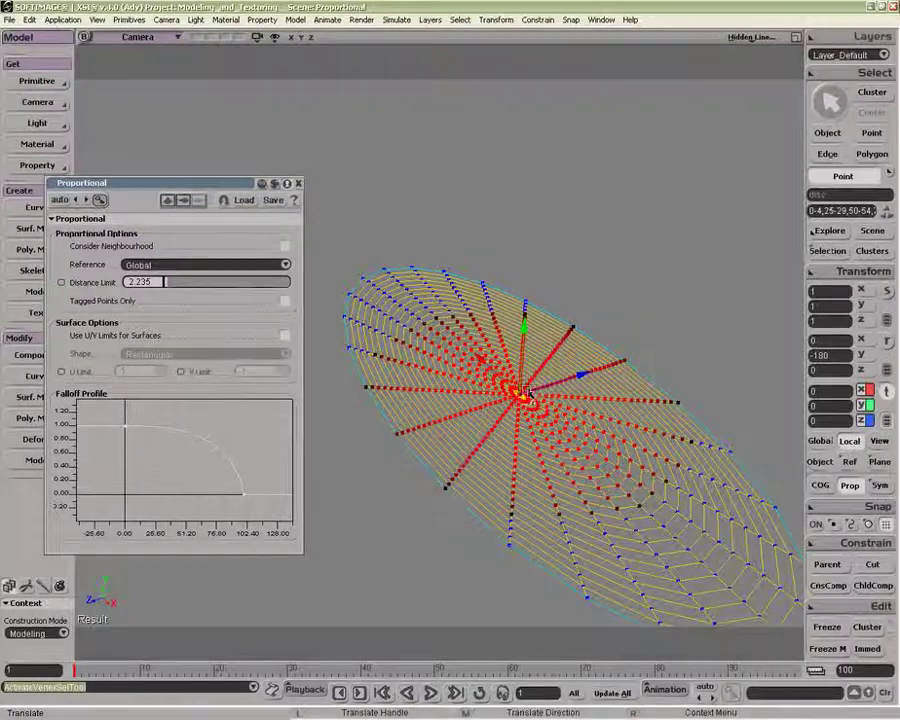
pyautogui.moveTo(533, 393); pyautogui.dragTo(527, 338)
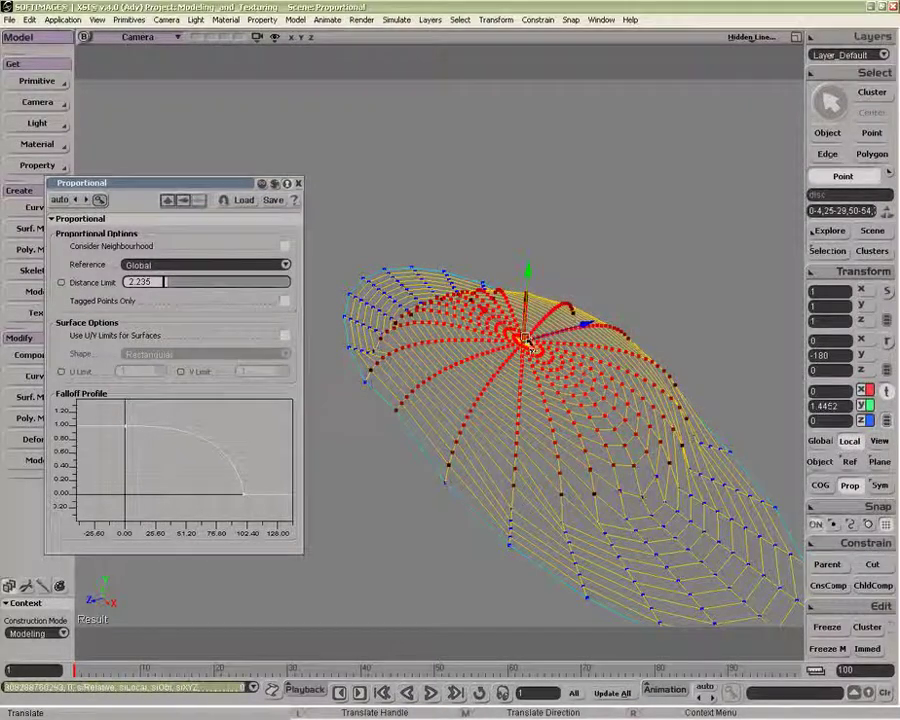
pyautogui.hotkey('ctrl', 'z')
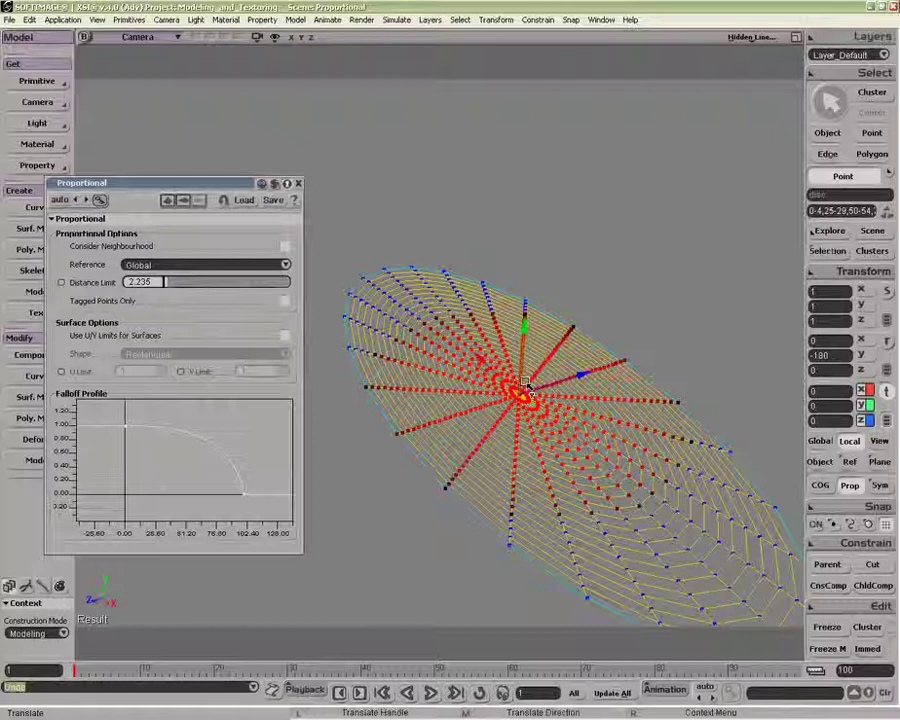
# Step: Set the proportional Reference to Local and nudge the disc's central points slightly in the view plane
pyautogui.click(521, 396)
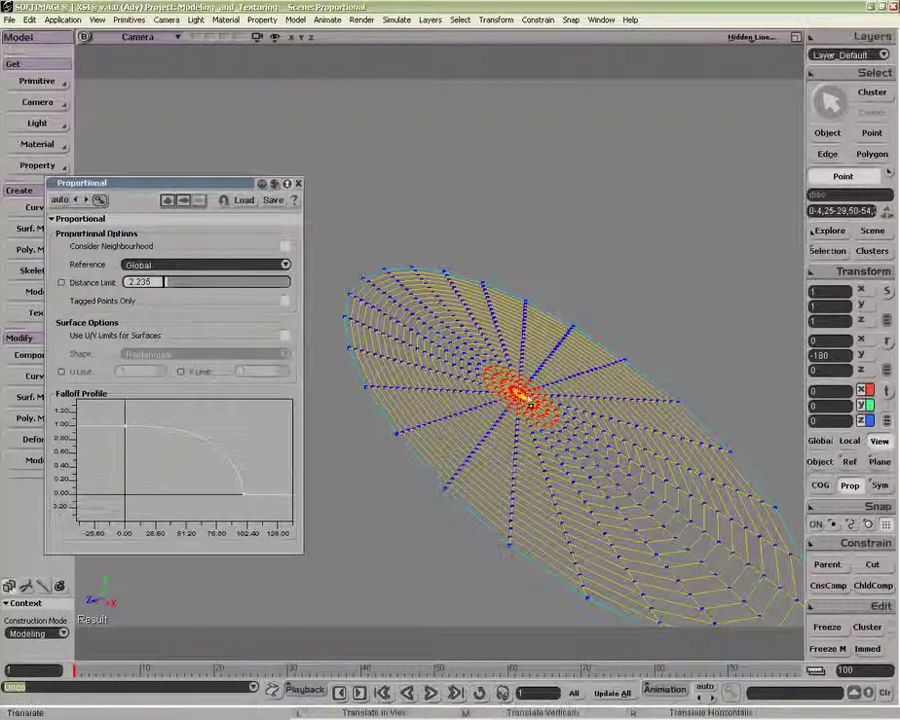
pyautogui.click(284, 264)
pyautogui.click(270, 272)
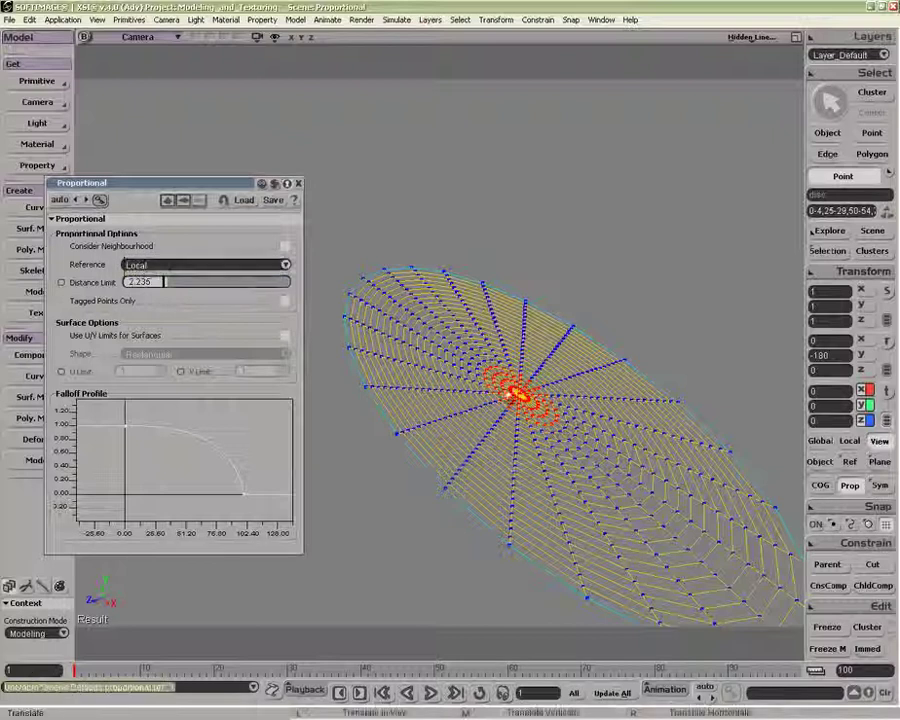
pyautogui.moveTo(523, 405)
pyautogui.mouseDown()
pyautogui.moveTo(518, 370)
pyautogui.moveTo(536, 360)
pyautogui.moveTo(526, 400)
pyautogui.moveTo(527, 361)
pyautogui.moveTo(523, 395)
pyautogui.mouseUp()
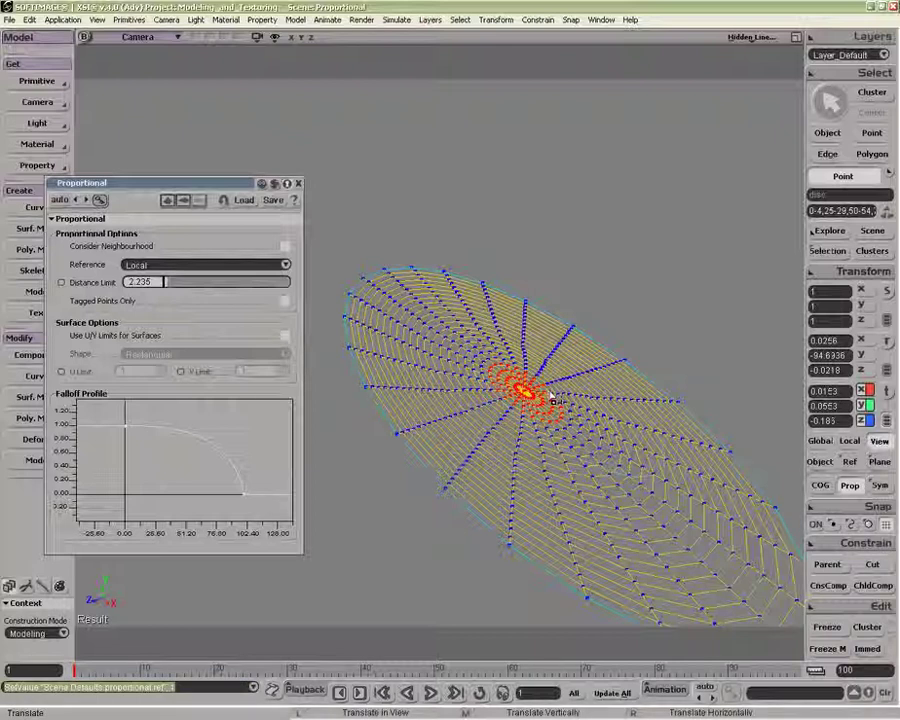
# Step: Raise the disc's central points along local Y to about 0.14 and set the proportional Reference to Global
pyautogui.press('v')
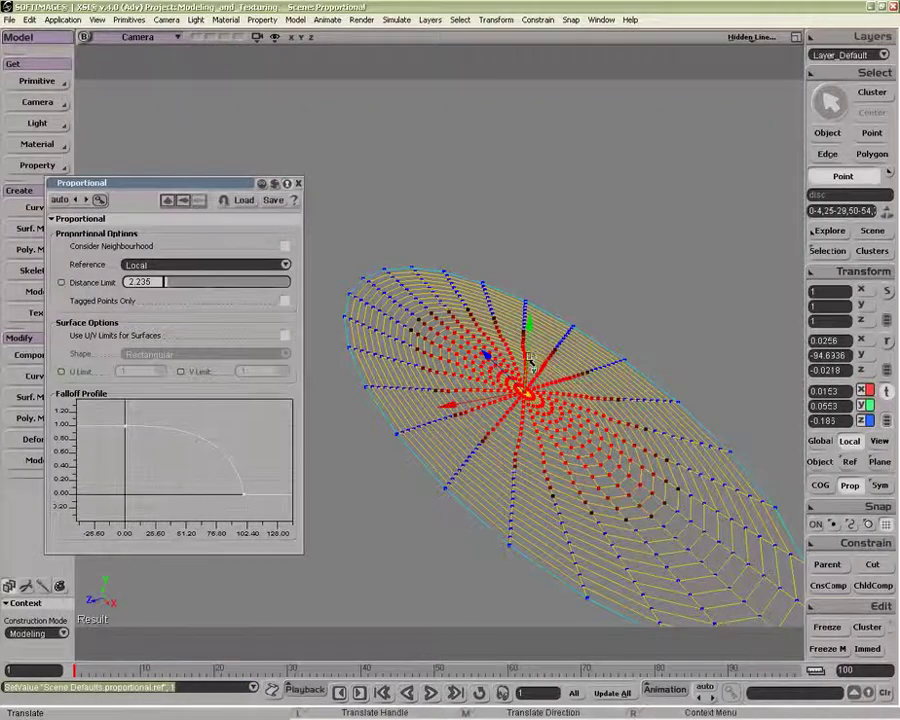
pyautogui.moveTo(520, 363)
pyautogui.mouseDown()
pyautogui.moveTo(518, 338)
pyautogui.moveTo(518, 358)
pyautogui.mouseUp()
pyautogui.click(160, 264)
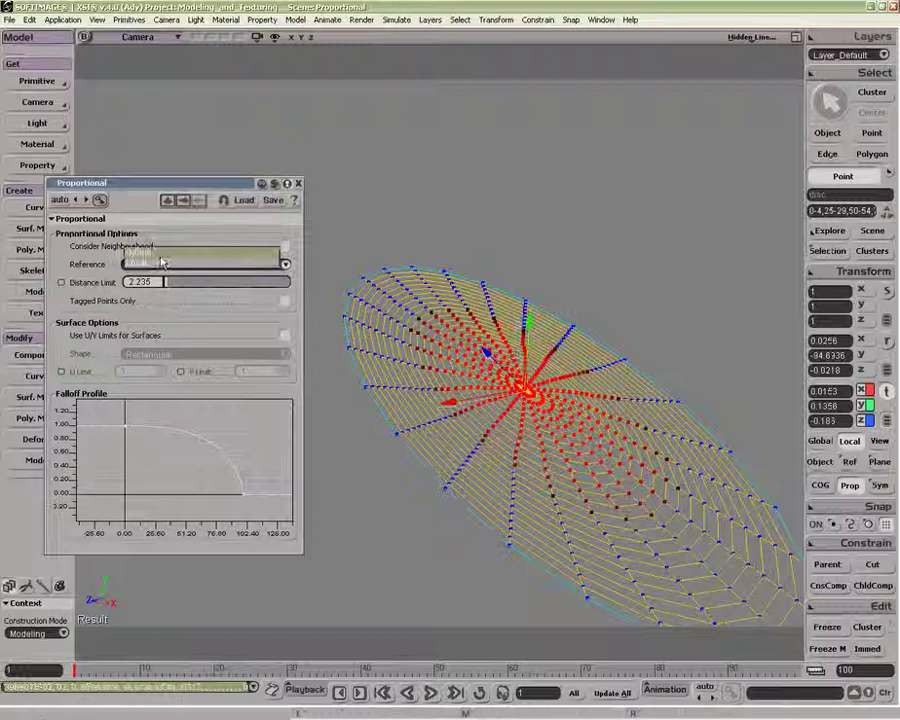
pyautogui.click(161, 260)
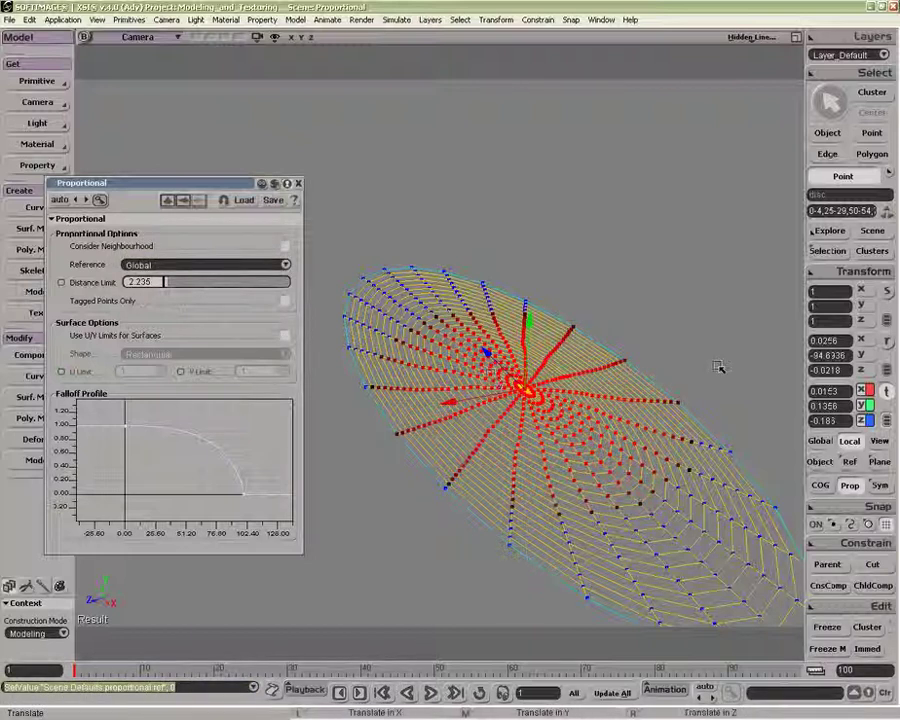
# Step: Reset the disc object's scale to 1 on all three axes
pyautogui.press('space')
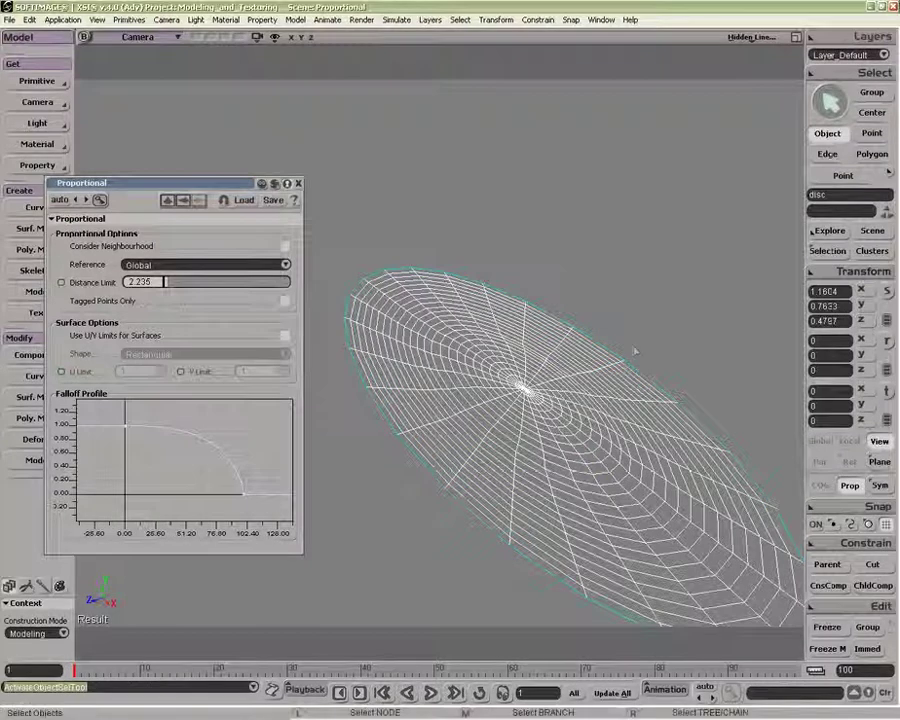
pyautogui.press('o')
pyautogui.moveTo(598, 371)
pyautogui.mouseDown()
pyautogui.moveTo(633, 352)
pyautogui.moveTo(605, 370)
pyautogui.mouseUp()
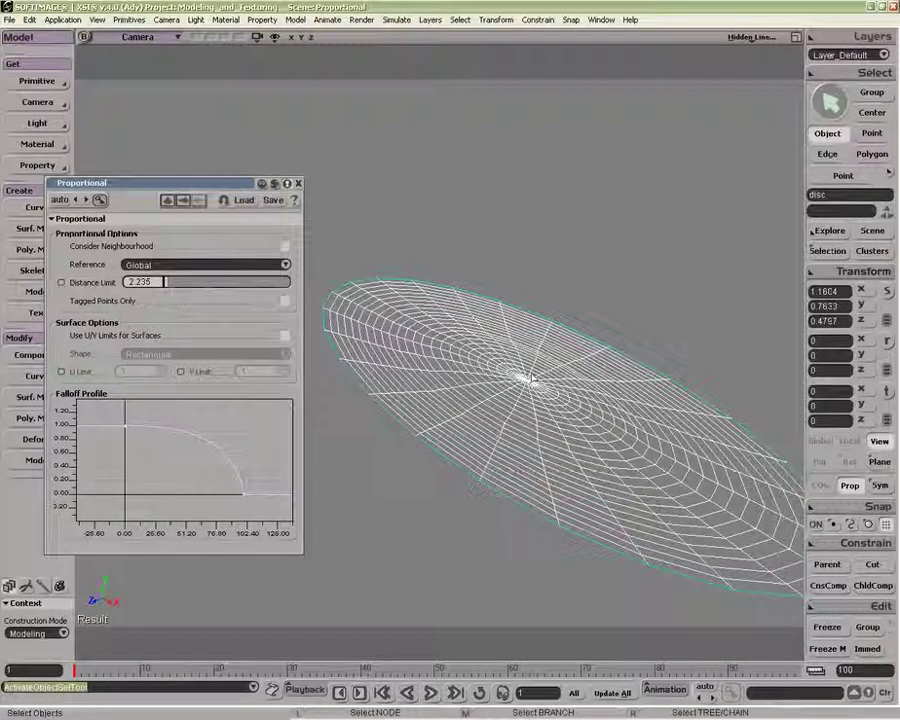
pyautogui.click(884, 313)
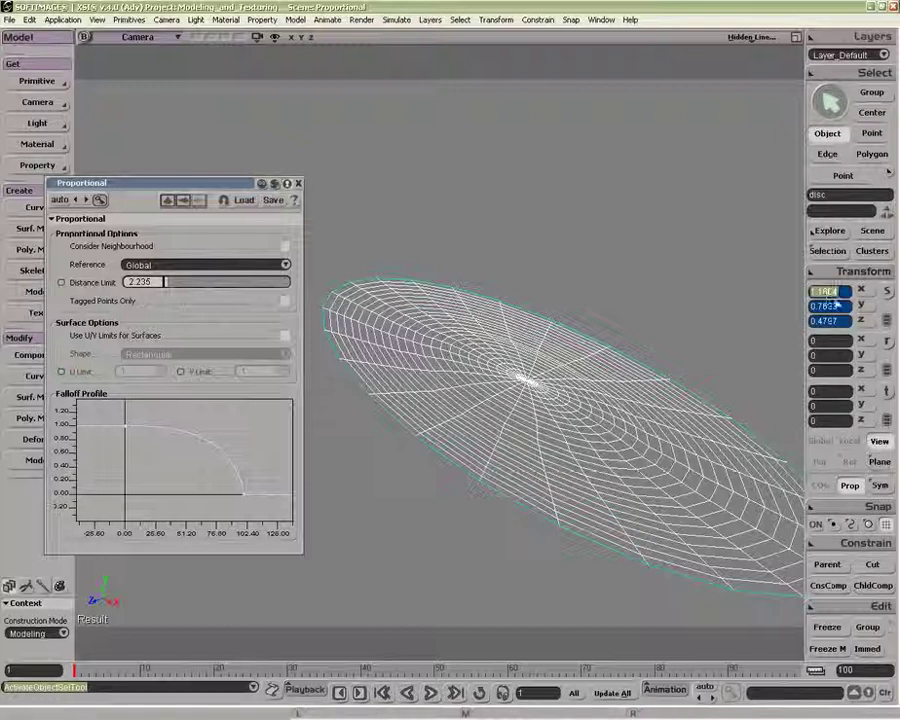
pyautogui.write('1')
pyautogui.press('Return')
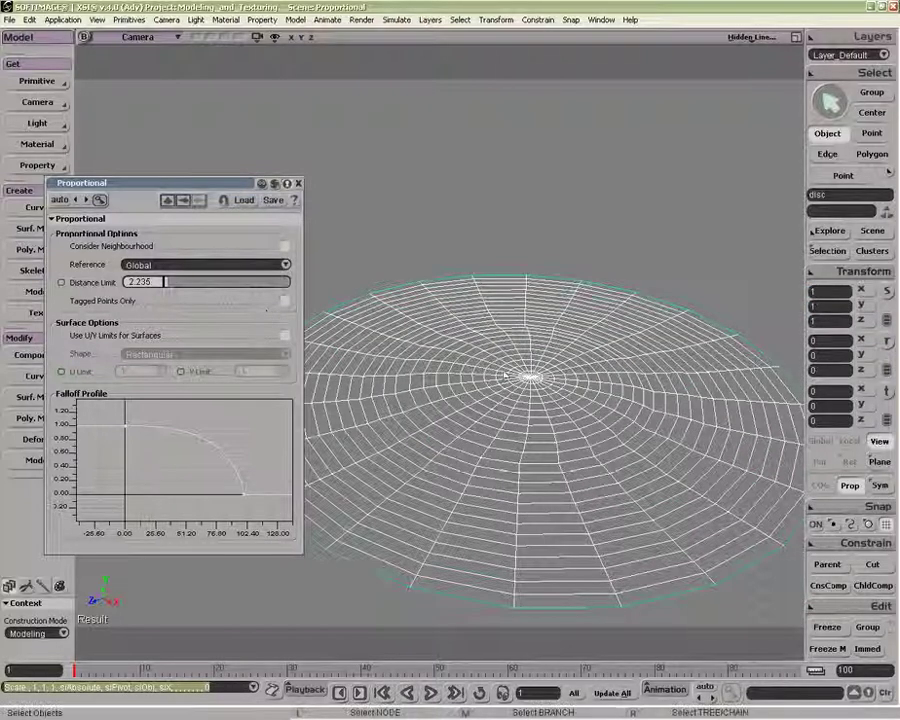
# Step: Raise the disc's central points along local Y using the Global proportional reference, and undo the move
pyautogui.press('t')
pyautogui.moveTo(507, 376); pyautogui.dragTo(520, 382)
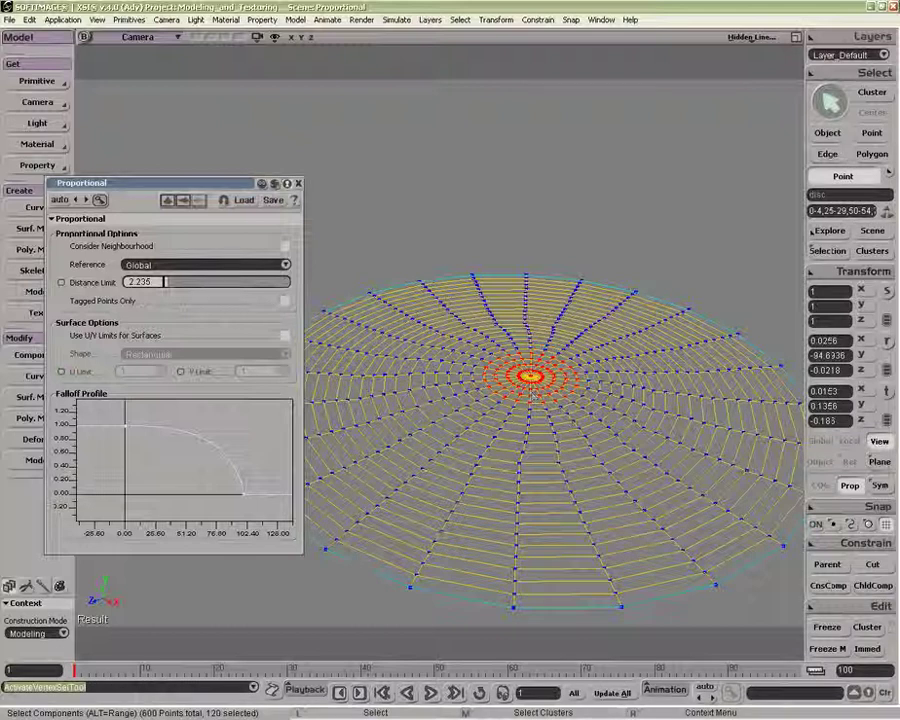
pyautogui.press('v')
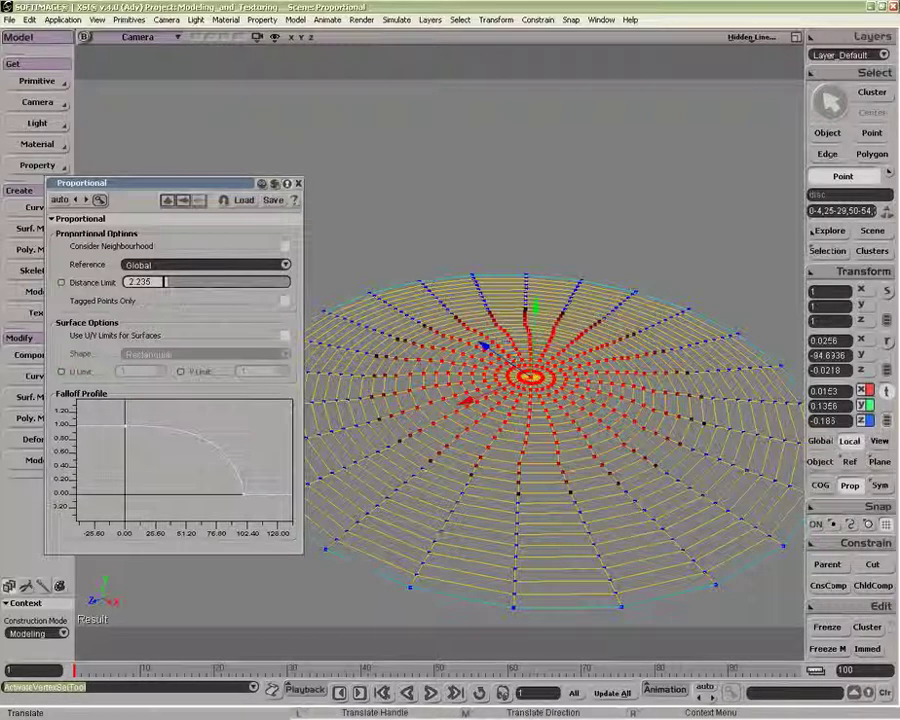
pyautogui.moveTo(536, 306); pyautogui.dragTo(538, 272)
pyautogui.hotkey('ctrl', 'z')
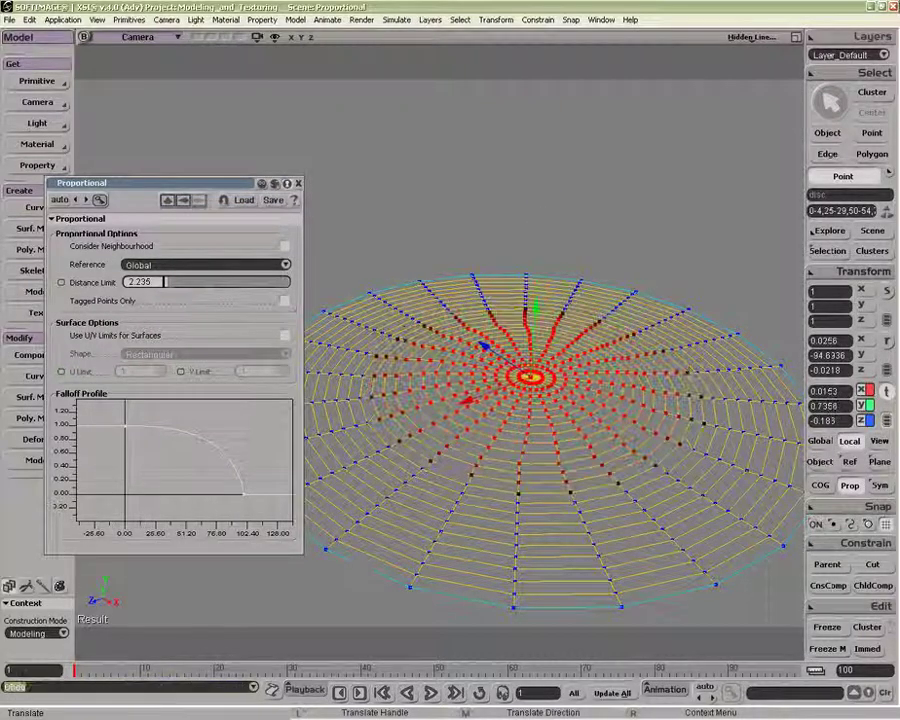
# Step: Turn on Tagged Points Only, raise the disc's central points to about 2.25 in local Y, and undo the move
pyautogui.click(285, 300)
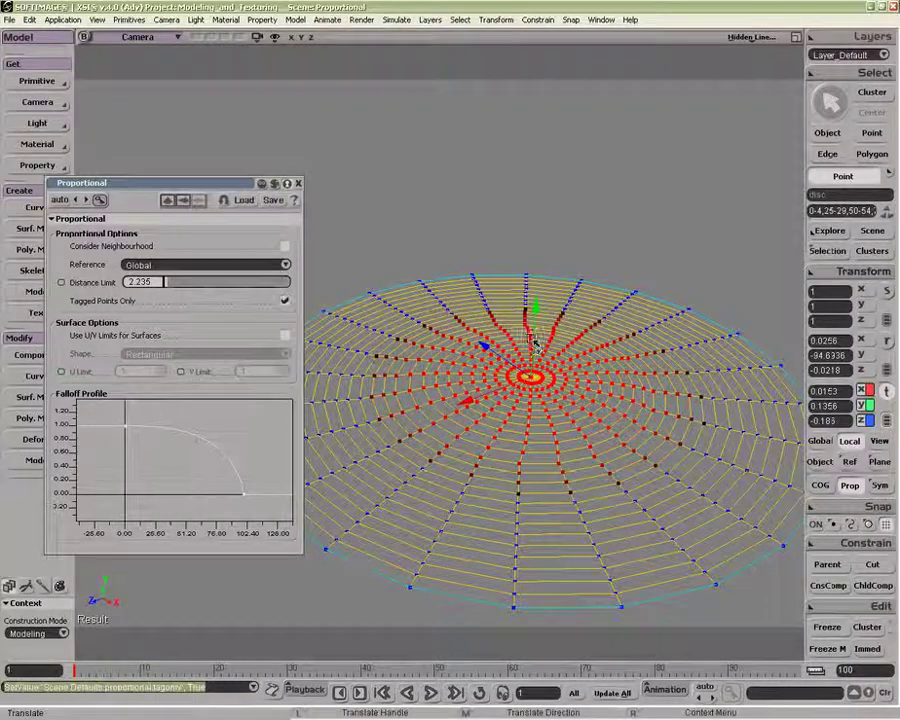
pyautogui.moveTo(536, 341); pyautogui.dragTo(533, 232)
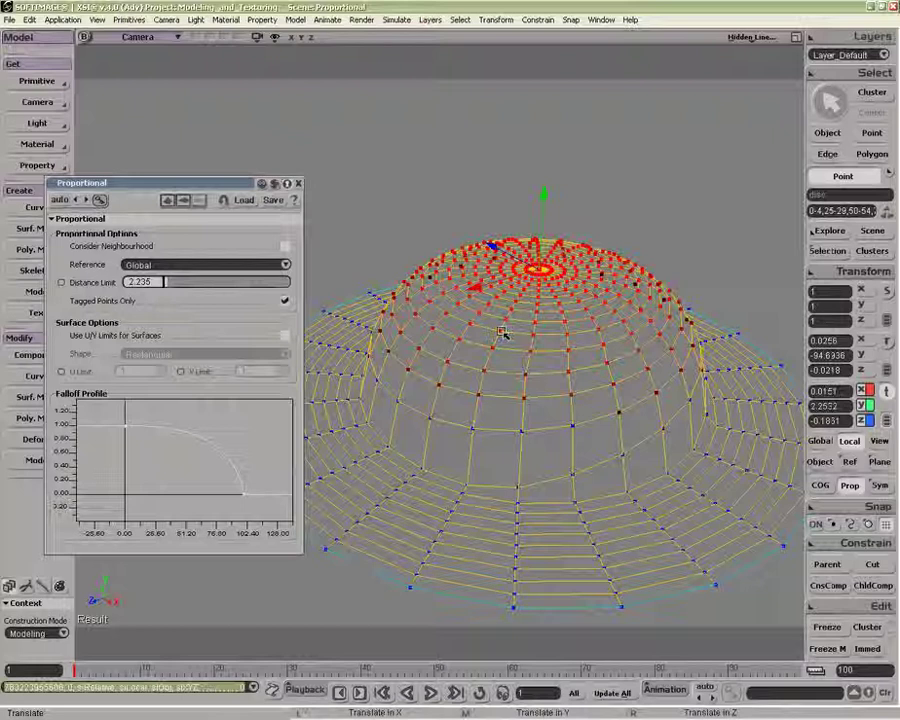
pyautogui.hotkey('ctrl', 'z')
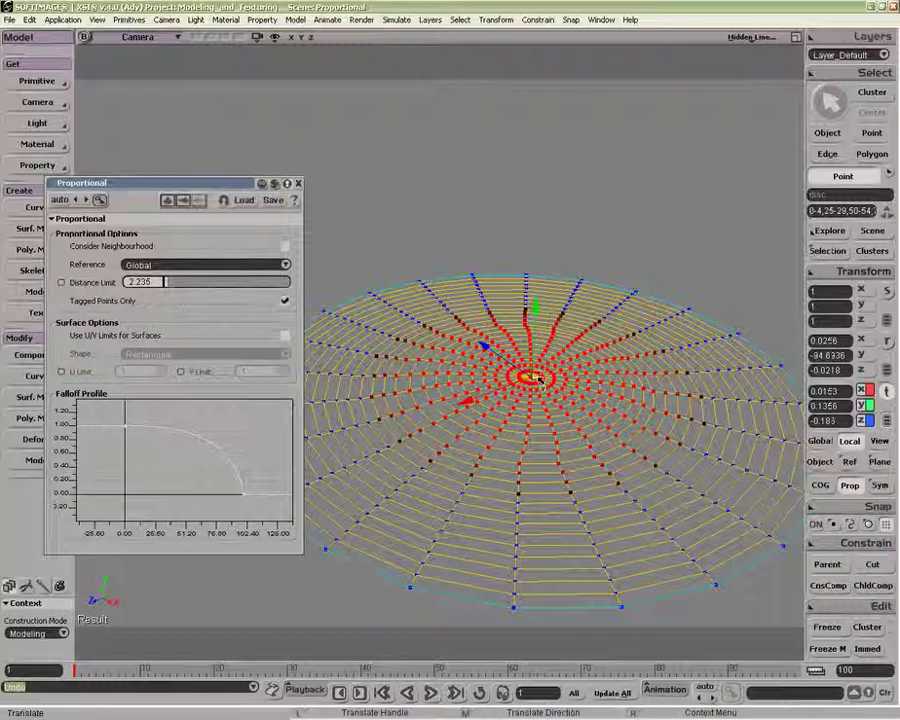
# Step: Try nudging the disc's central points vertically in the view with Tagged Points Only enabled
pyautogui.press('t')
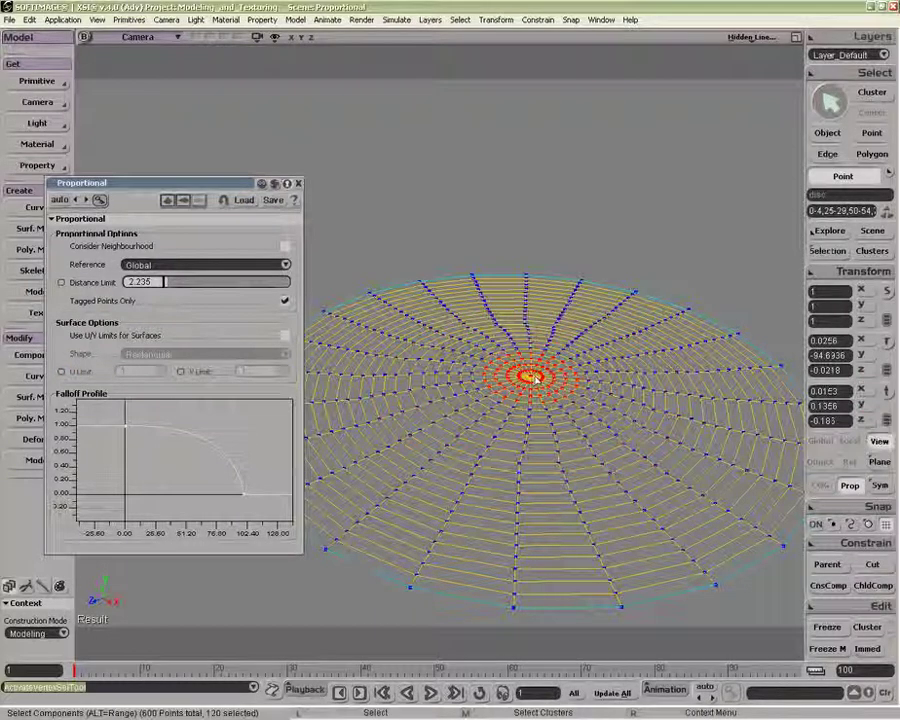
pyautogui.press('p')
pyautogui.moveTo(531, 384); pyautogui.dragTo(442, 414)
pyautogui.press('z')
pyautogui.moveTo(605, 418); pyautogui.dragTo(430, 388)
pyautogui.press('v')
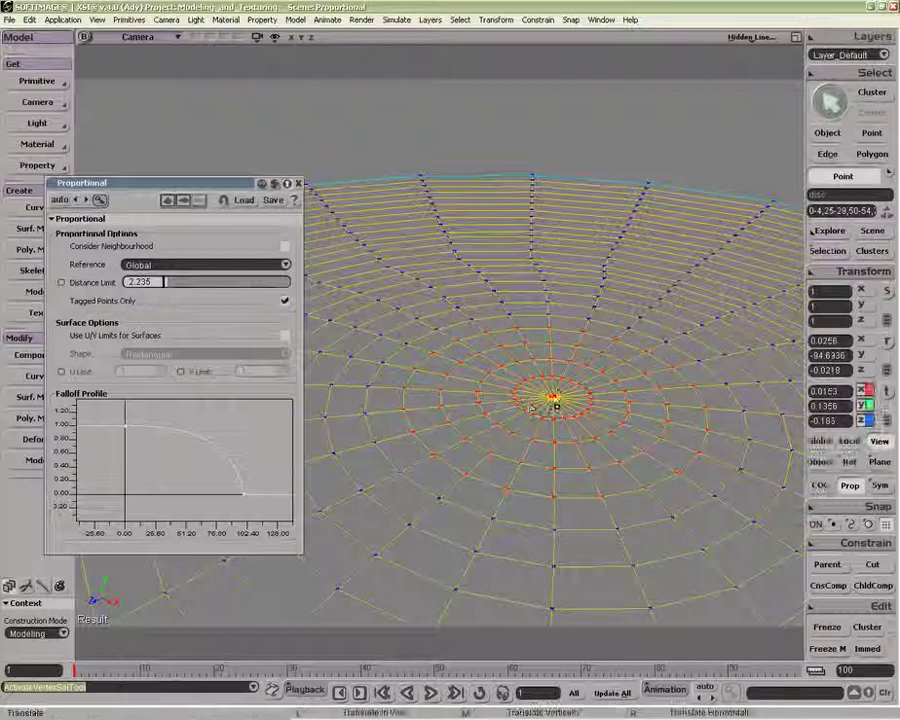
pyautogui.moveTo(555, 400)
pyautogui.mouseDown(button='middle')
pyautogui.moveTo(548, 388)
pyautogui.moveTo(563, 240)
pyautogui.moveTo(547, 428)
pyautogui.moveTo(550, 342)
pyautogui.moveTo(552, 410)
pyautogui.mouseUp(button='middle')
# Step: Set the proportional Distance Limit to about 16.2, nudge the disc's central points vertically in the view, and undo the nudge
pyautogui.moveTo(158, 282); pyautogui.dragTo(192, 283)
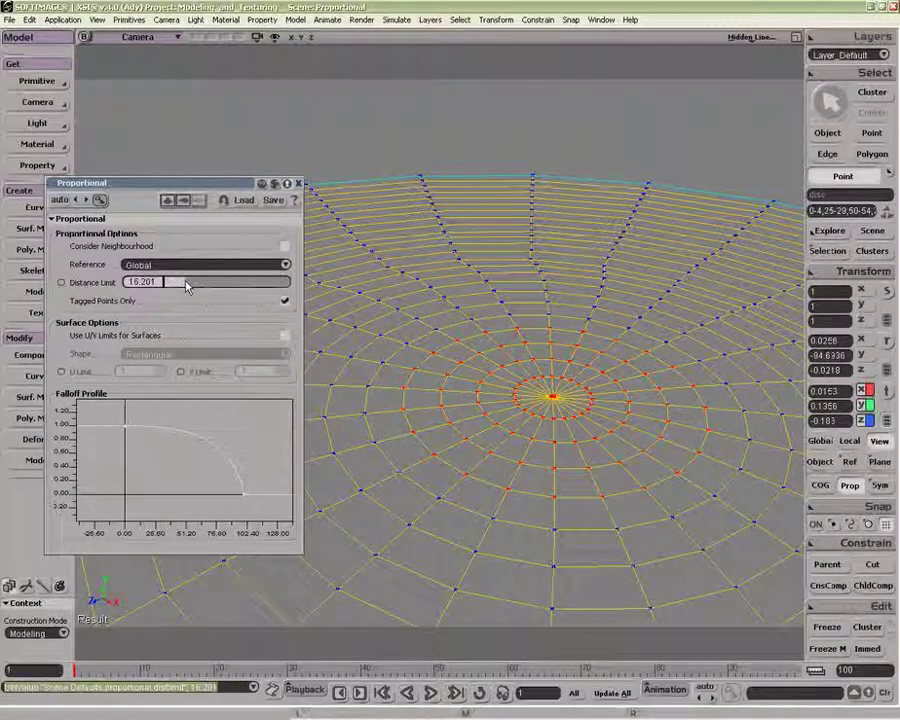
pyautogui.moveTo(557, 402)
pyautogui.mouseDown(button='middle')
pyautogui.moveTo(556, 330)
pyautogui.moveTo(558, 398)
pyautogui.mouseUp(button='middle')
pyautogui.hotkey('ctrl', 'z')
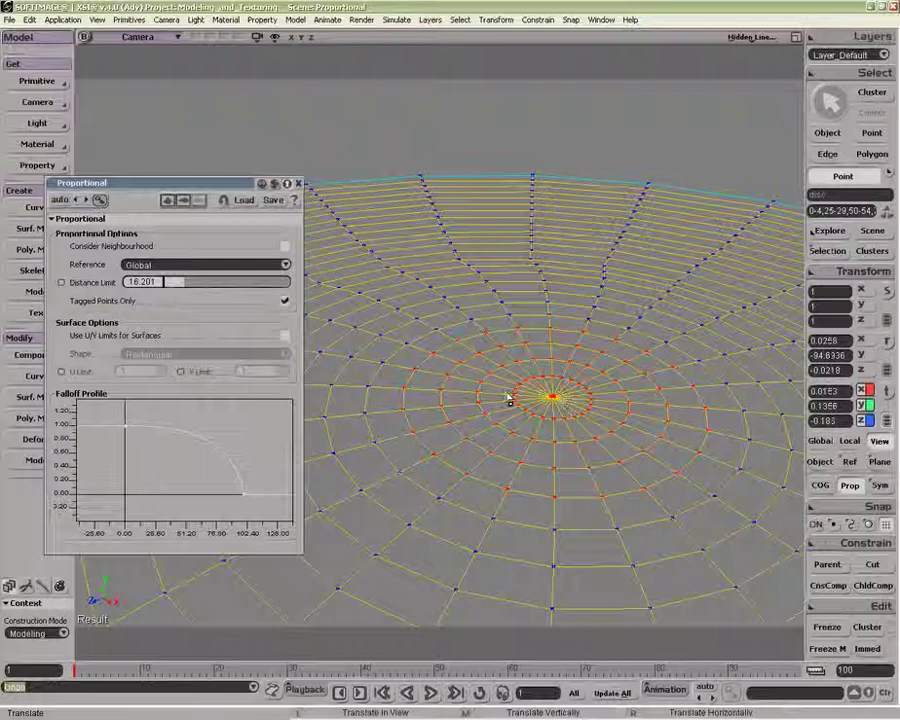
# Step: Set the proportional Distance Limit to about 0.56, nudge the disc's central points vertically in the view, and undo the nudge
pyautogui.moveTo(177, 284); pyautogui.dragTo(167, 284)
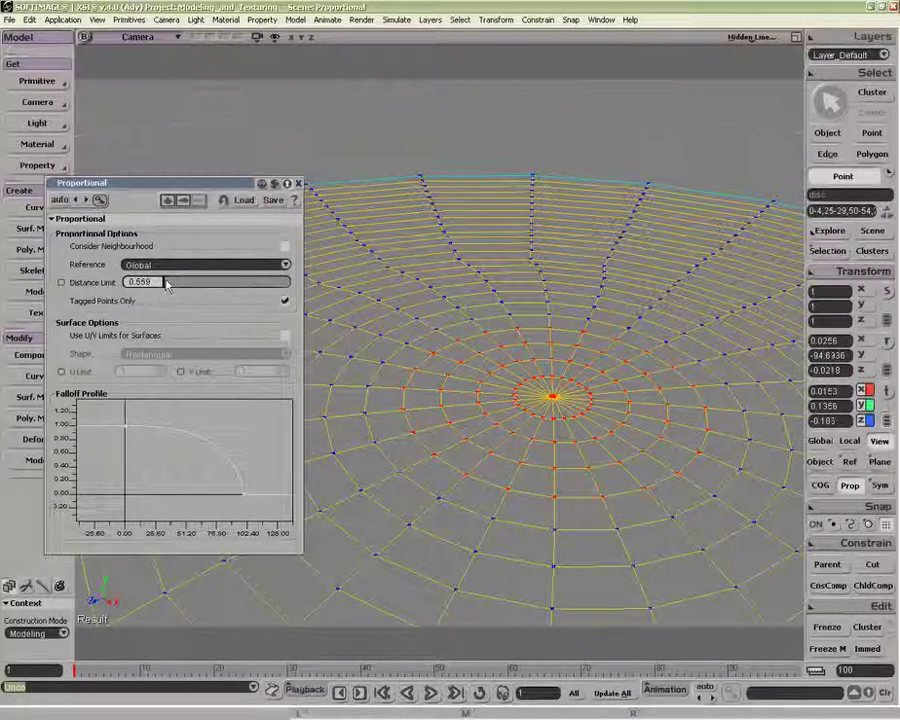
pyautogui.press('v')
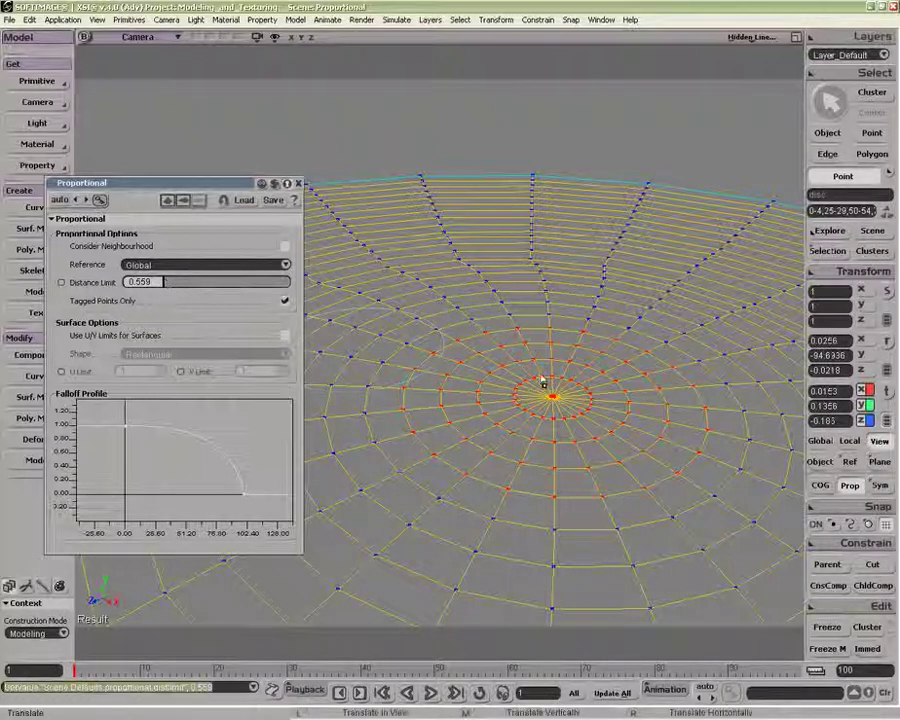
pyautogui.moveTo(556, 396)
pyautogui.mouseDown(button='middle')
pyautogui.moveTo(556, 344)
pyautogui.moveTo(552, 420)
pyautogui.moveTo(559, 418)
pyautogui.mouseUp(button='middle')
pyautogui.hotkey('ctrl', 'z')
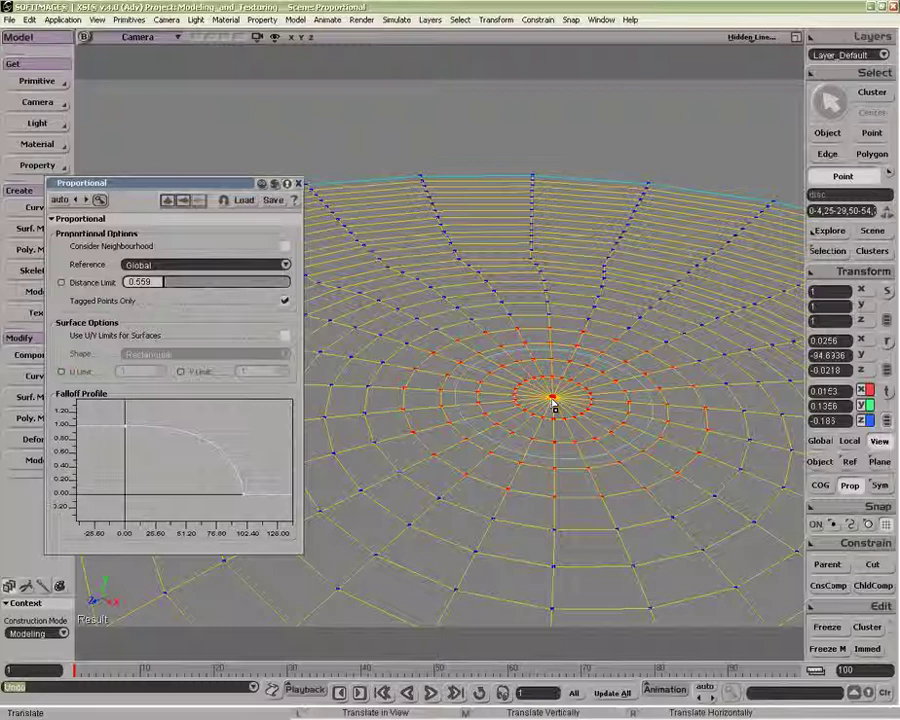
# Step: Select the coarser disc above the current one as an object and frame it in the view
pyautogui.press('p')
pyautogui.moveTo(540, 437); pyautogui.dragTo(508, 384)
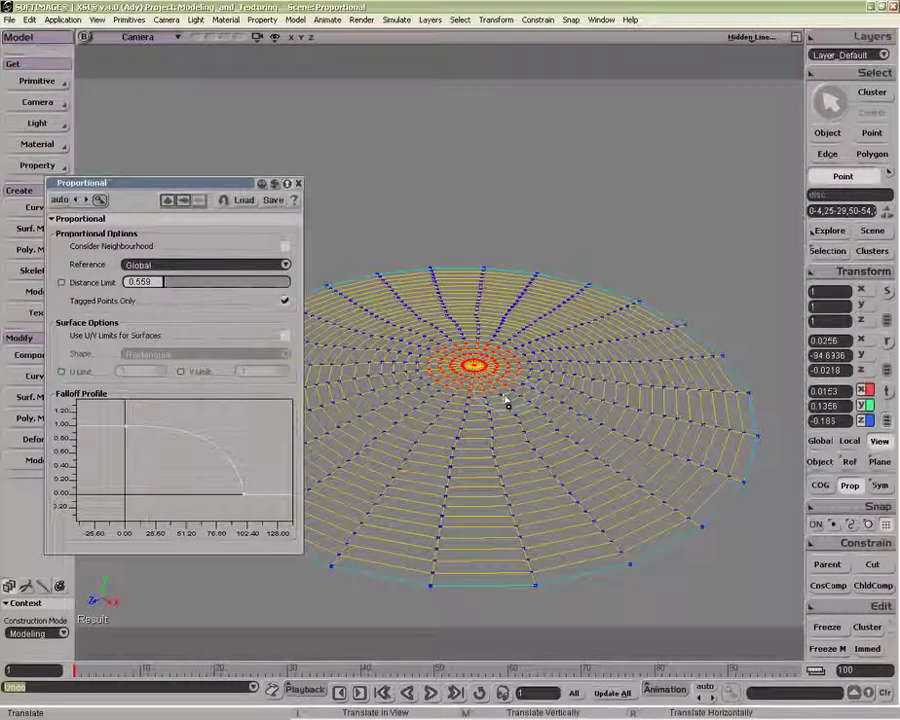
pyautogui.press('space')
pyautogui.click(505, 403)
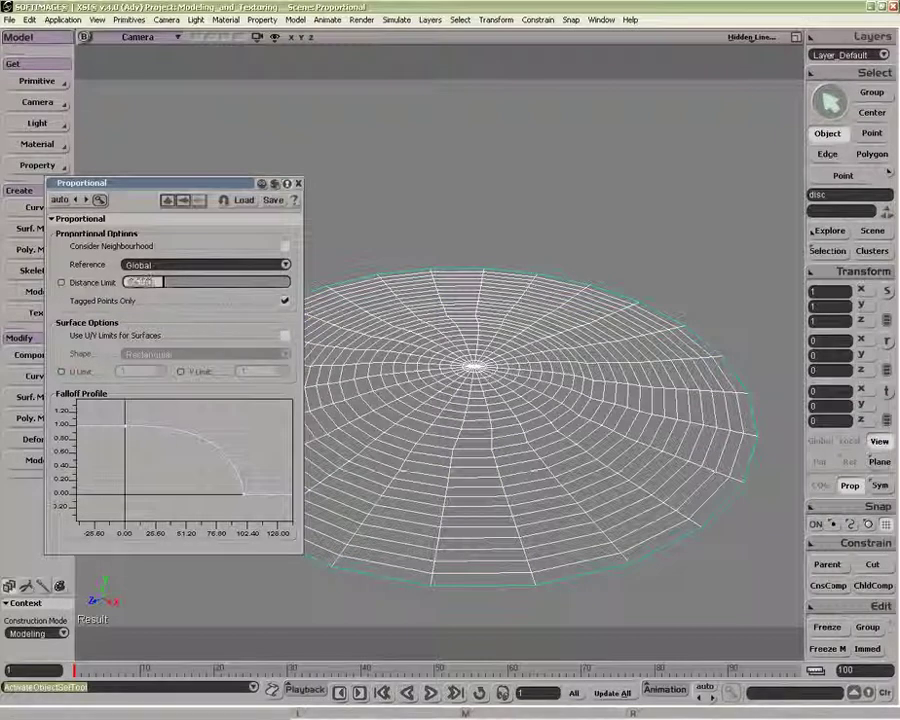
pyautogui.write('8')
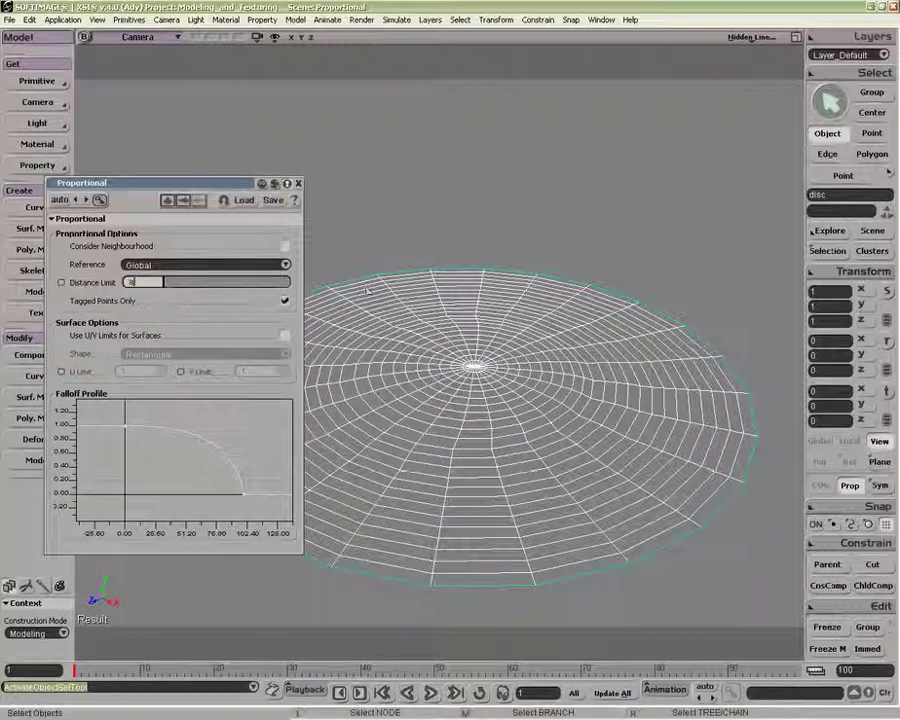
pyautogui.write('a')
pyautogui.click(375, 229)
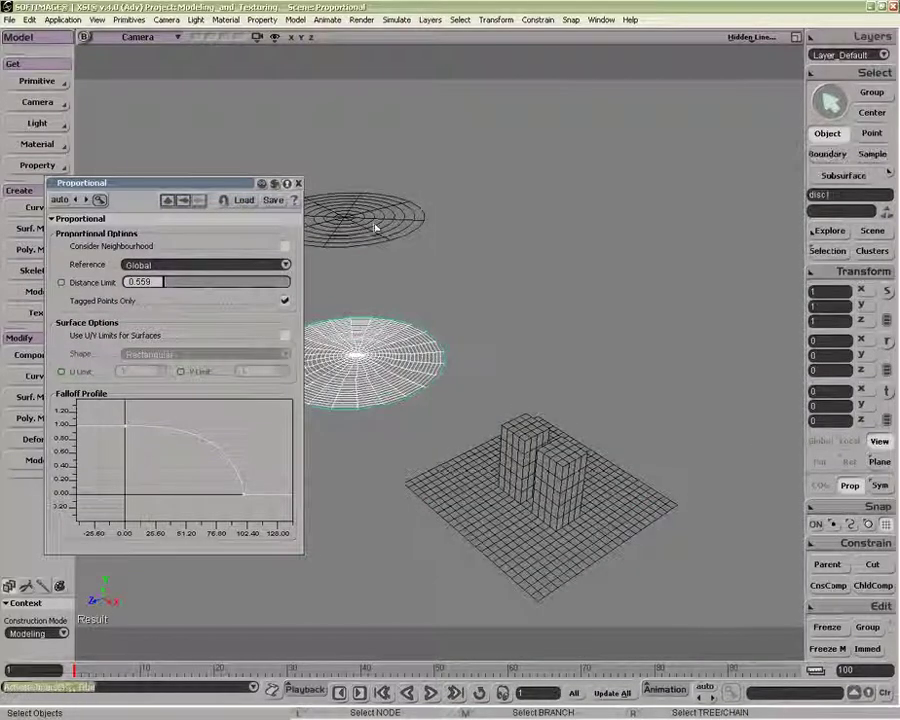
pyautogui.press('f')
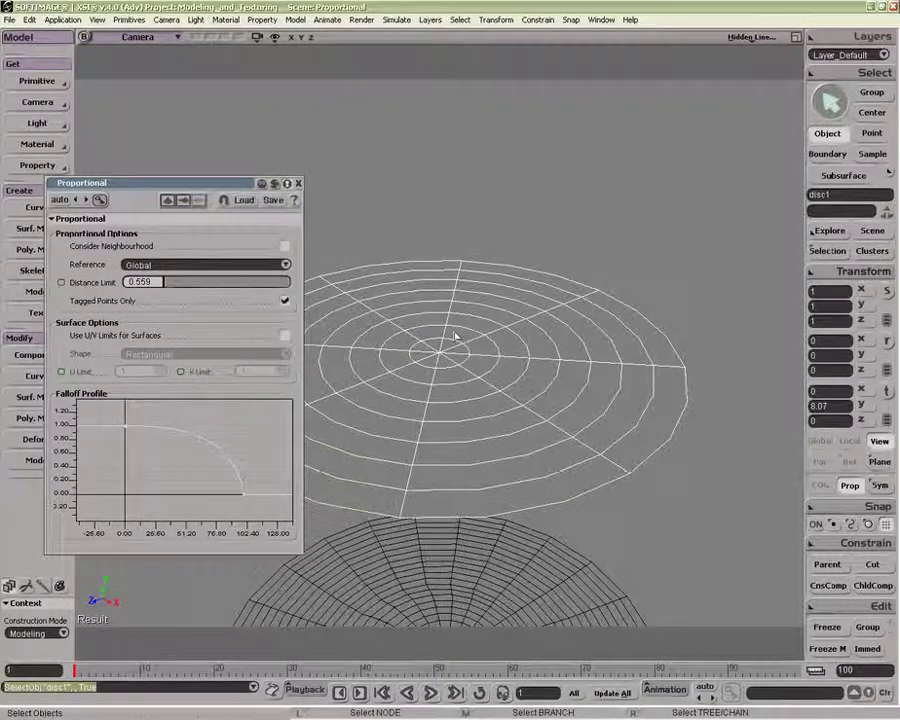
# Step: Raise the upper disc's central points to about 0.76 in local Y
pyautogui.press('t')
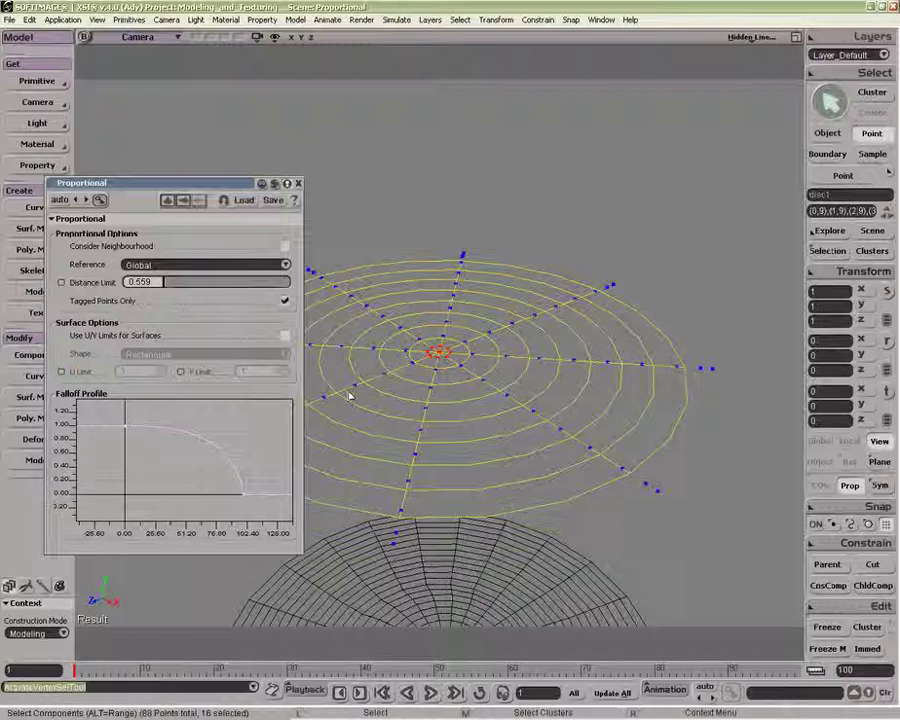
pyautogui.press('v')
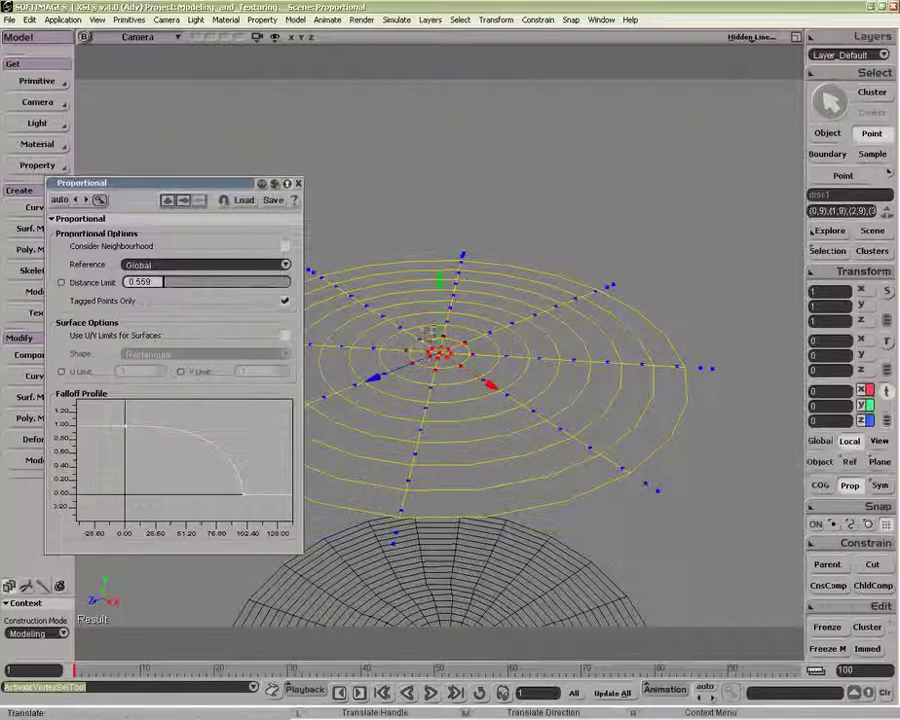
pyautogui.moveTo(438, 328)
pyautogui.mouseDown()
pyautogui.moveTo(438, 231)
pyautogui.moveTo(440, 294)
pyautogui.mouseUp()
# Step: Turn off Tagged Points Only, set the Distance Limit to about 3.9, and lower the upper disc's central points to about 0.24 in local Y
pyautogui.click(286, 302)
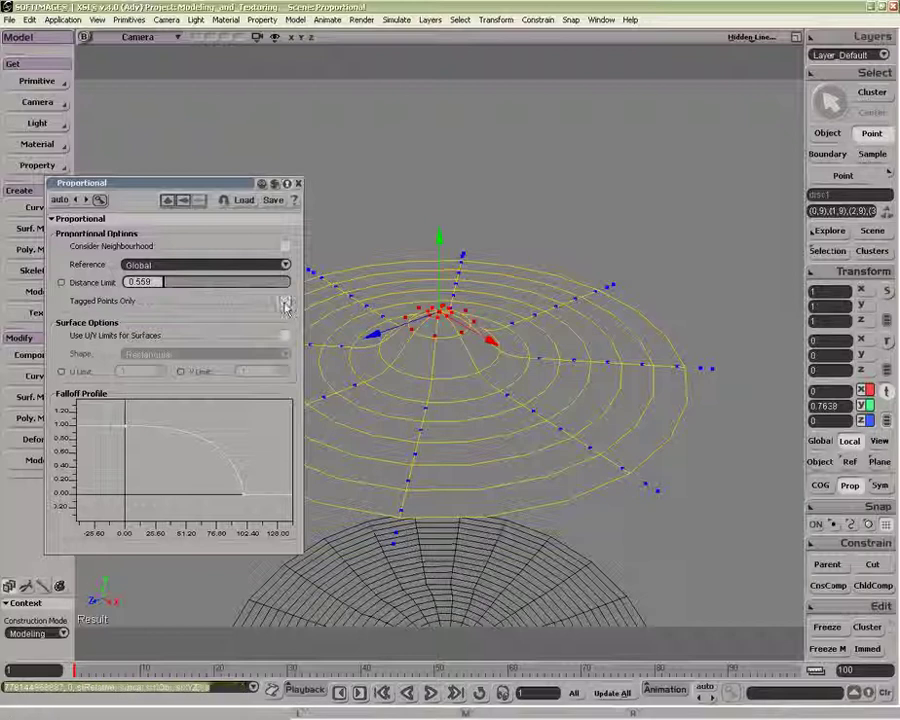
pyautogui.click(286, 302)
pyautogui.moveTo(440, 241)
pyautogui.mouseDown()
pyautogui.moveTo(440, 290)
pyautogui.moveTo(440, 259)
pyautogui.mouseUp()
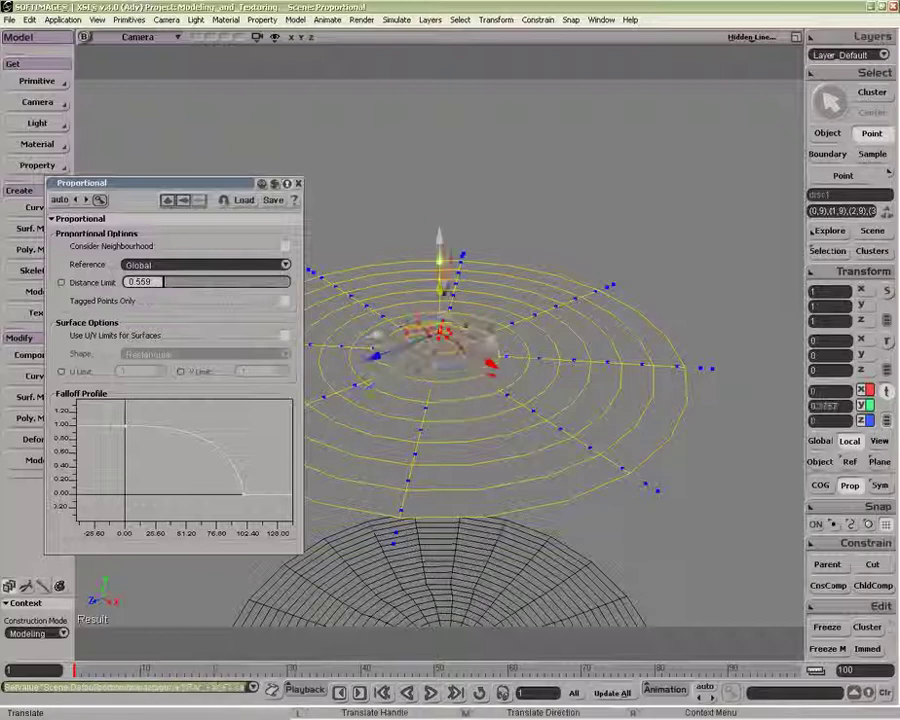
pyautogui.moveTo(165, 284); pyautogui.dragTo(173, 287)
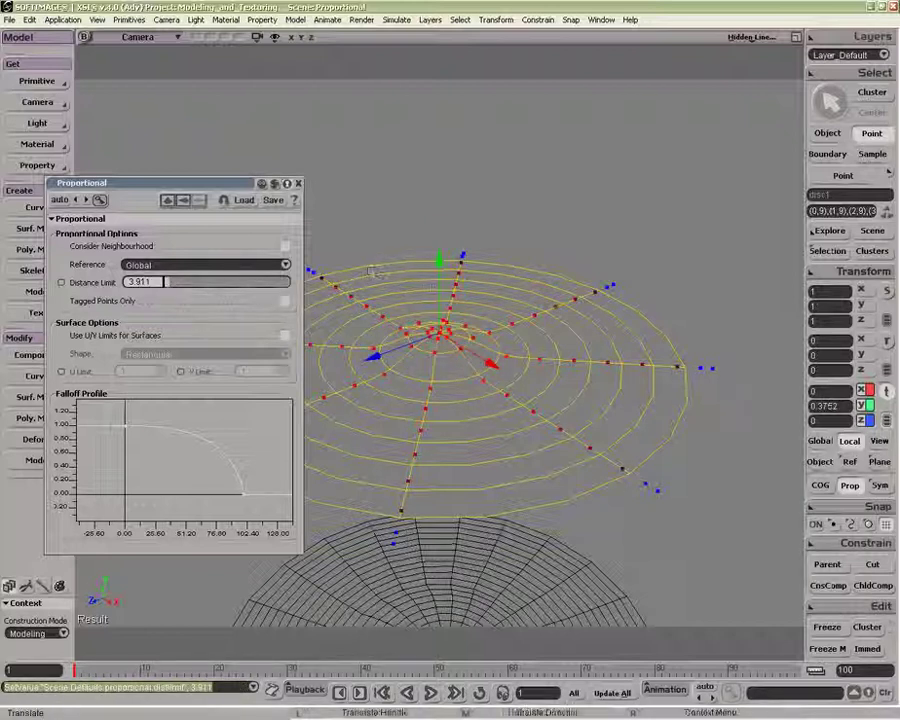
pyautogui.moveTo(440, 259); pyautogui.dragTo(438, 315)
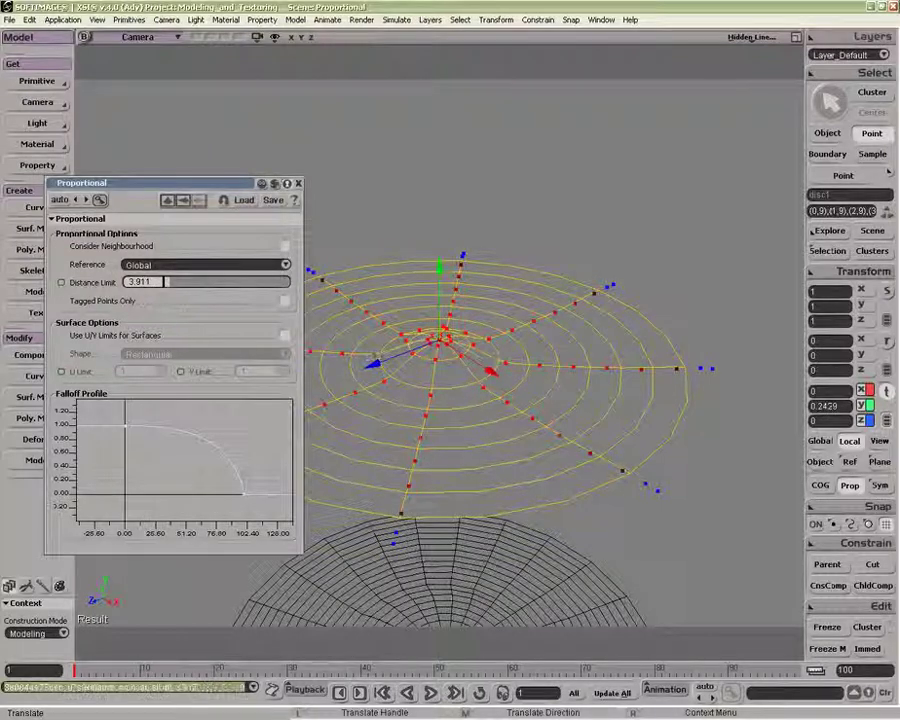
# Step: Enable U/V Limits for Surfaces with V Limit 4, set Distance Limit to about 20.1, and raise the central points to about 1.66 in local Y
pyautogui.click(285, 336)
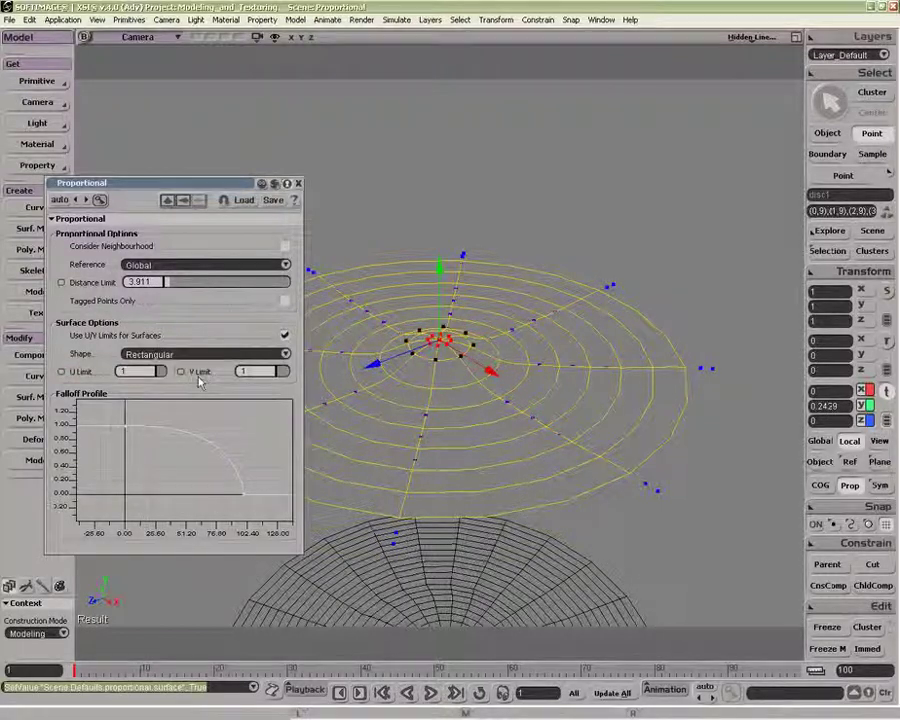
pyautogui.moveTo(282, 373); pyautogui.dragTo(279, 373)
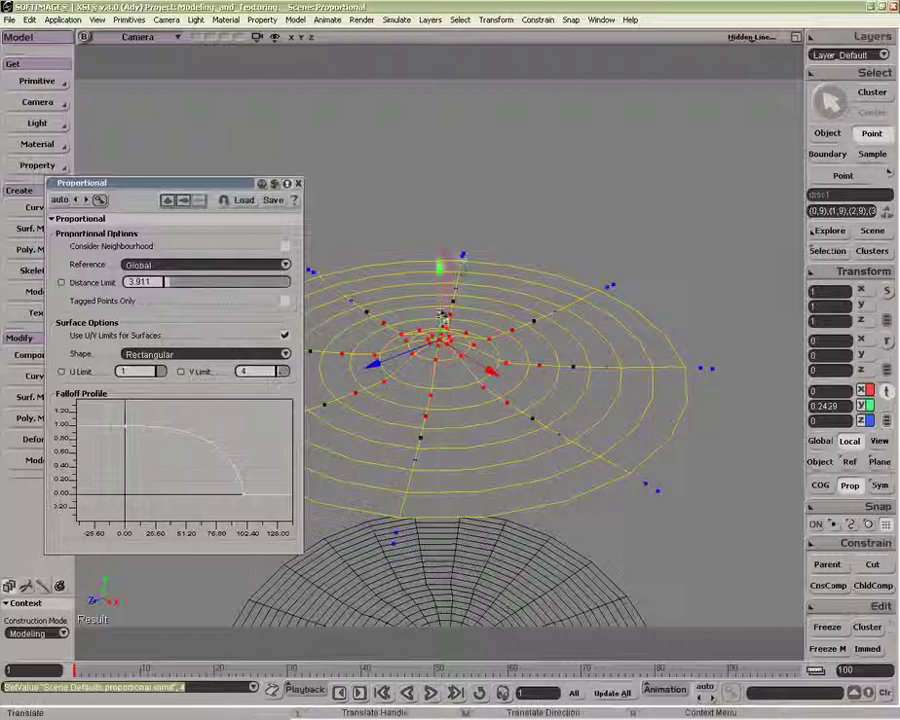
pyautogui.moveTo(443, 315); pyautogui.dragTo(443, 287)
pyautogui.moveTo(421, 355); pyautogui.dragTo(420, 300)
pyautogui.moveTo(189, 287); pyautogui.dragTo(188, 283)
pyautogui.moveTo(437, 225)
pyautogui.mouseDown()
pyautogui.moveTo(436, 352)
pyautogui.moveTo(433, 230)
pyautogui.mouseUp()
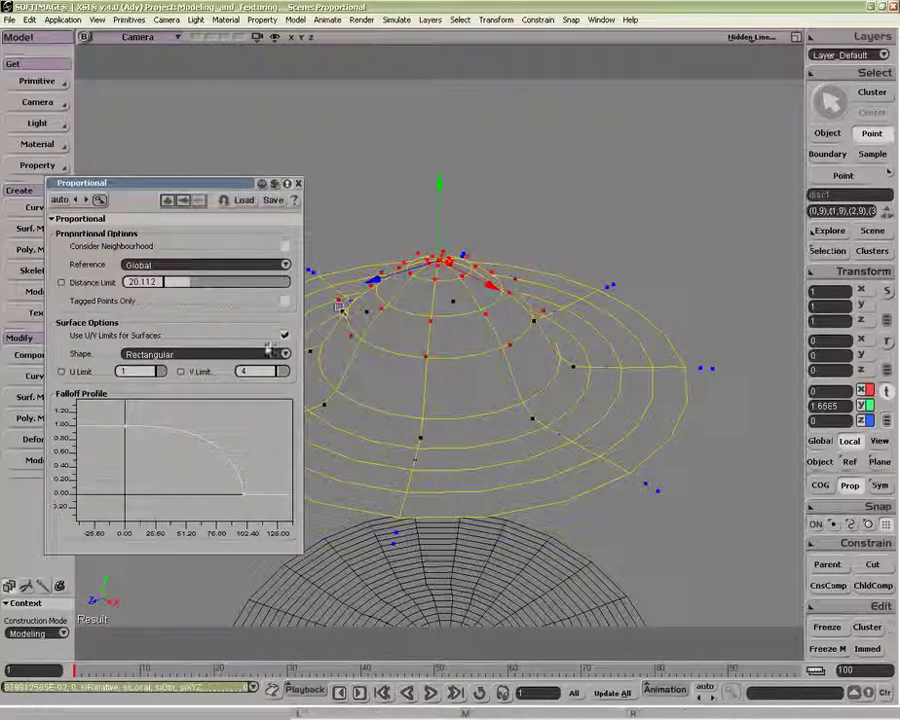
# Step: Set the Shape of the proportional surface limits to Elliptical
pyautogui.click(261, 355)
pyautogui.click(260, 353)
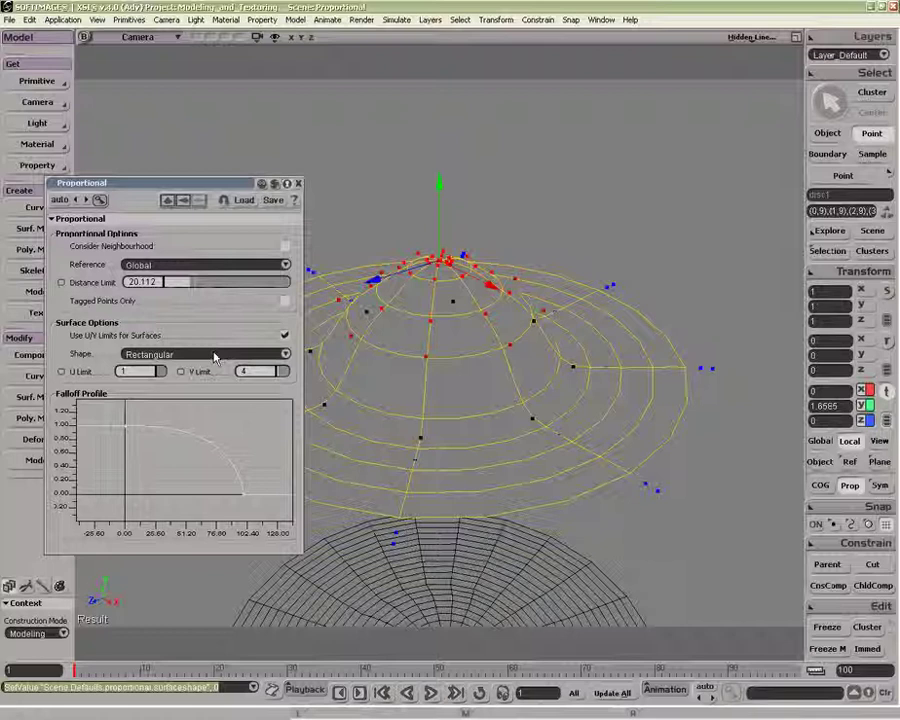
pyautogui.click(232, 356)
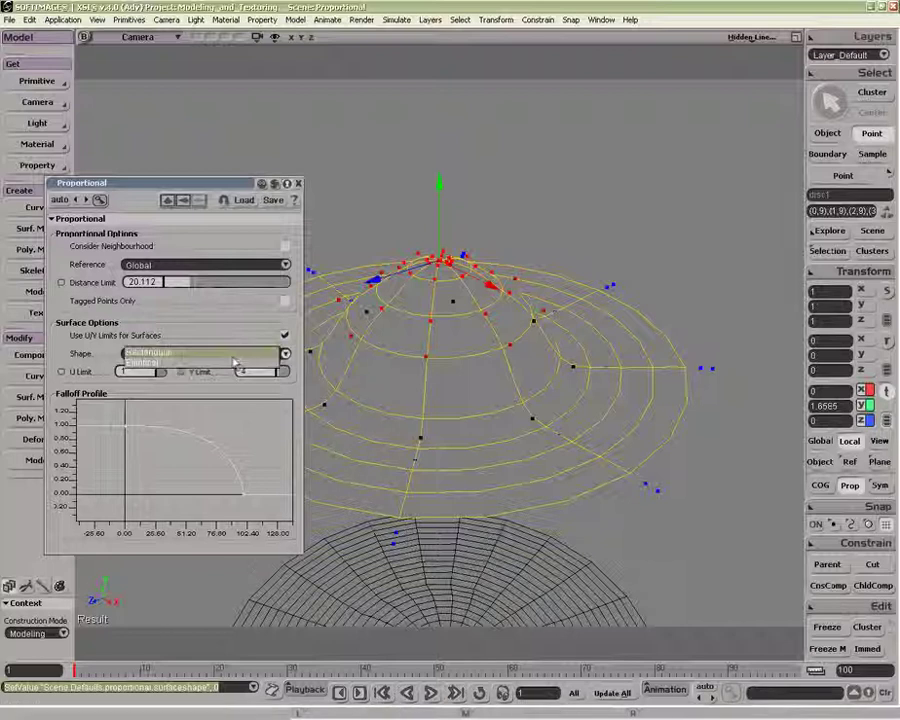
pyautogui.click(232, 362)
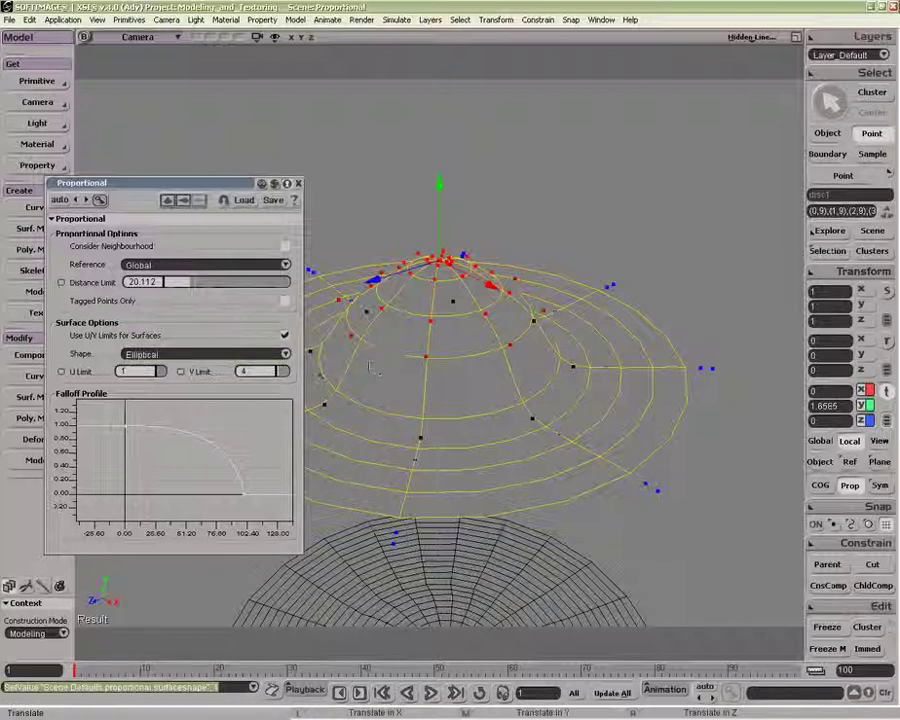